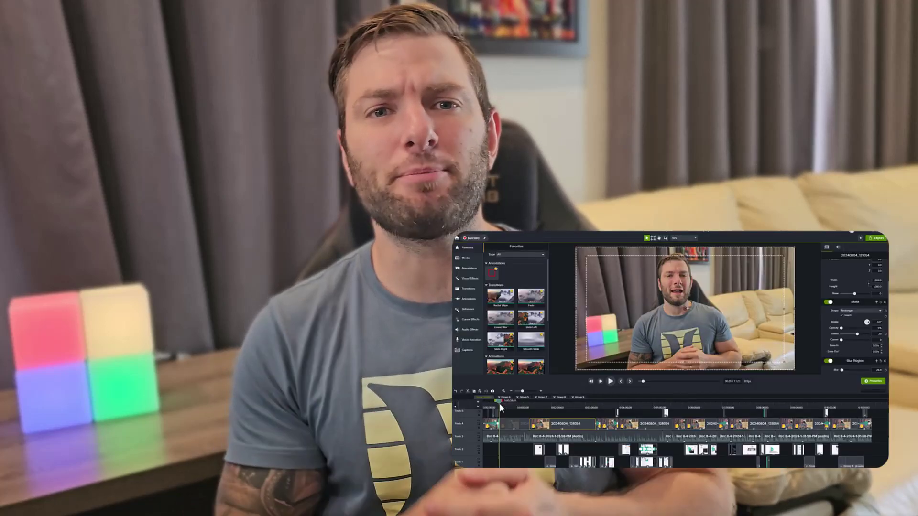
# Break the LinkedIn draft so 'The future is bright for AI!' starts its own line
pyautogui.click(614, 381)
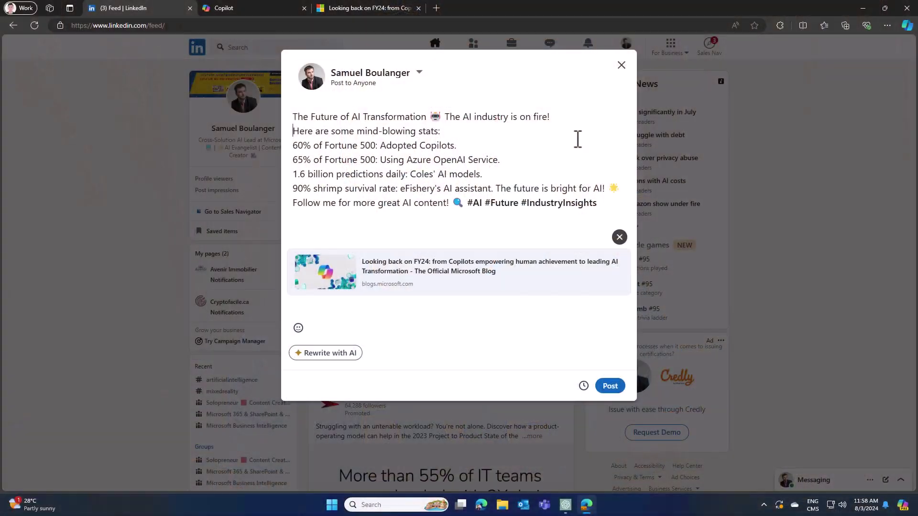
pyautogui.click(495, 202)
pyautogui.press('Return')
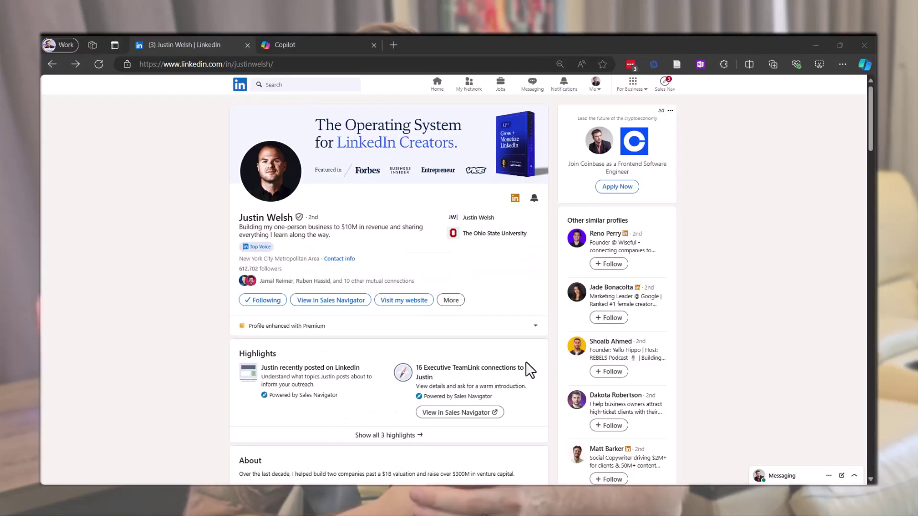
# Expand 'The ultimate career hack' from the creator's post list and copy its full text
pyautogui.scroll(-5, 525, 371)
pyautogui.scroll(-4, 528, 372)
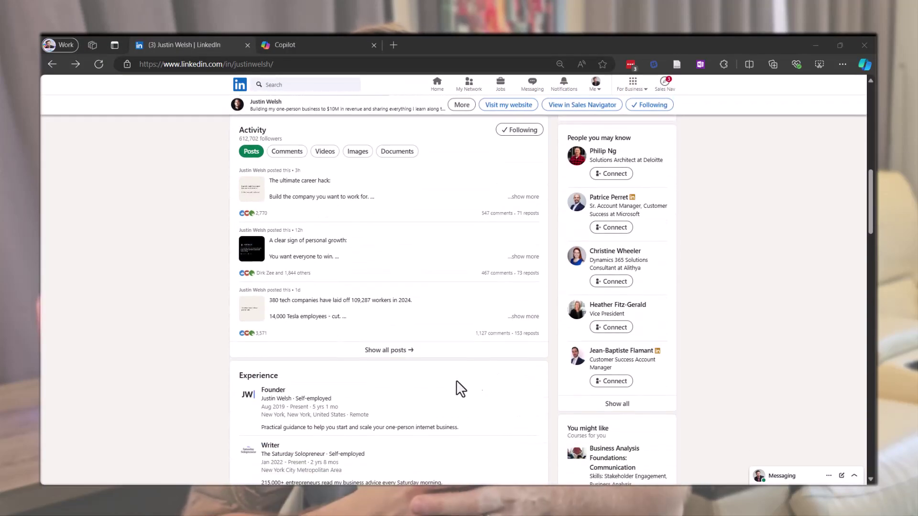
pyautogui.click(395, 367)
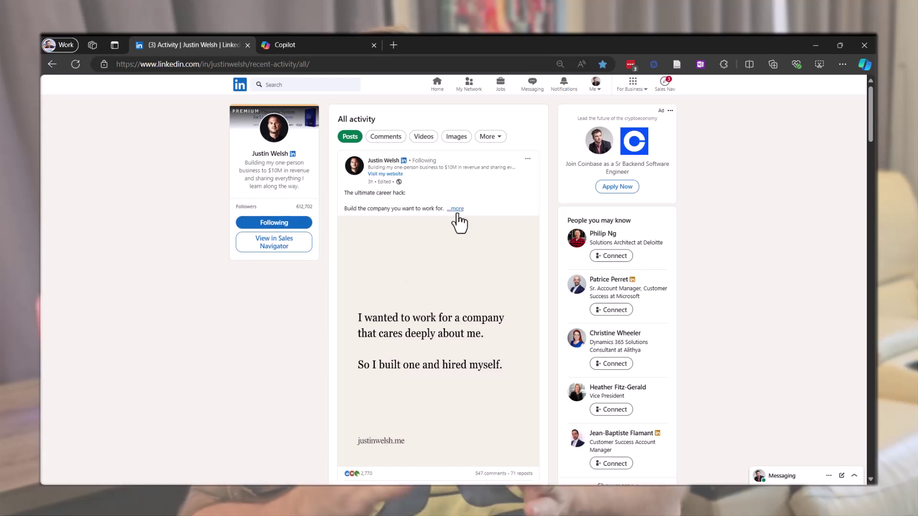
pyautogui.click(457, 209)
pyautogui.moveTo(344, 193); pyautogui.dragTo(511, 463)
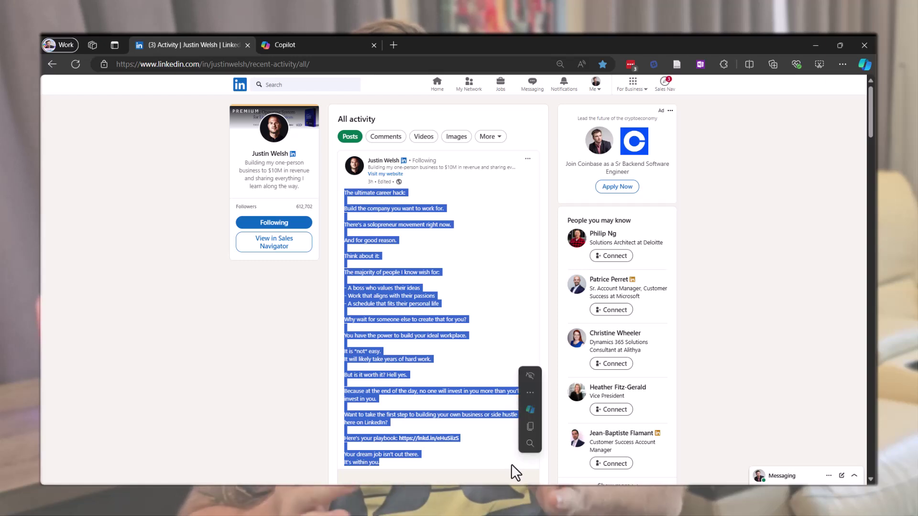
pyautogui.rightClick(435, 336)
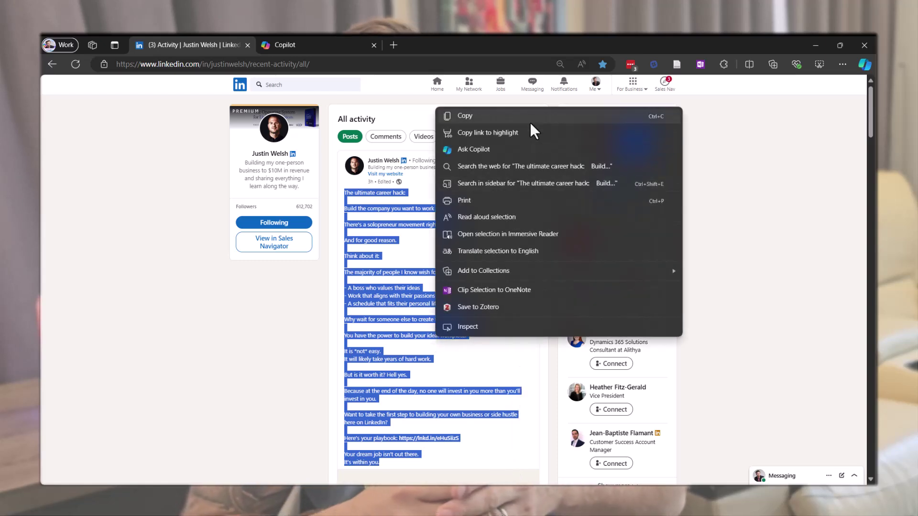
pyautogui.click(530, 120)
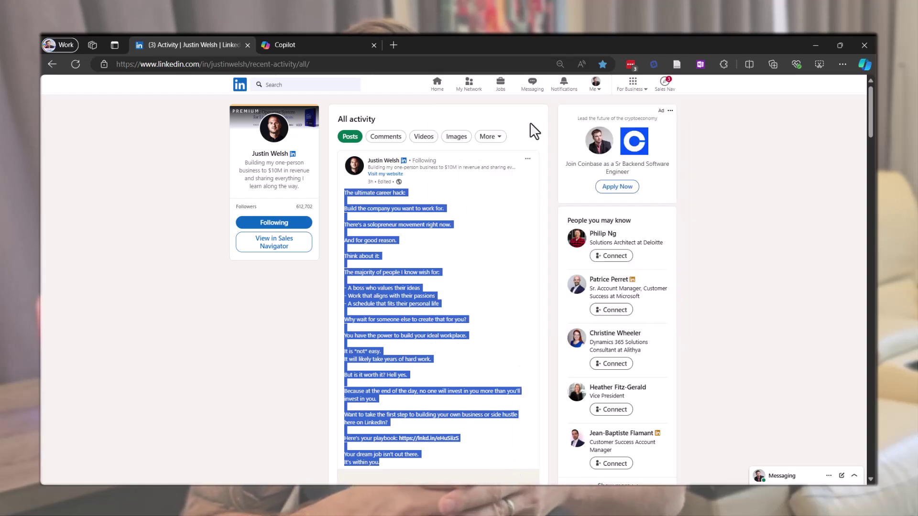
pyautogui.click(334, 44)
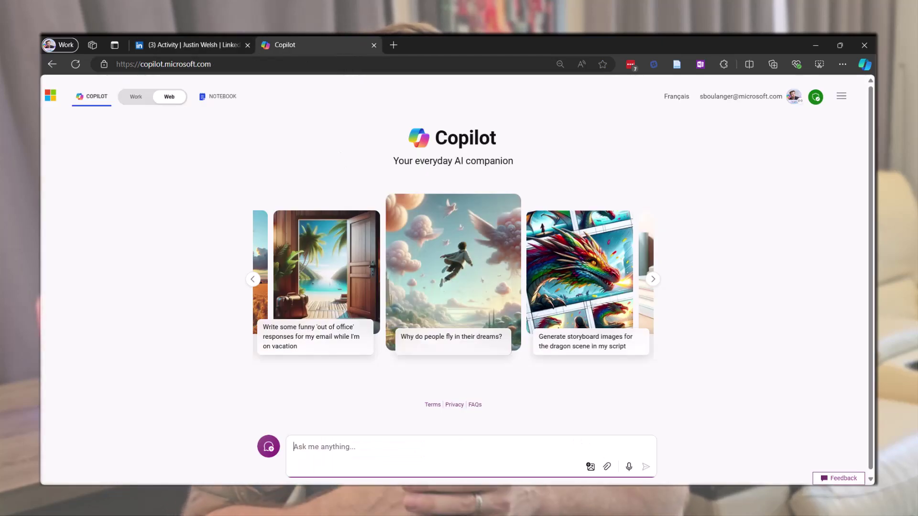
# Ask Copilot to analyze the structure and key components of the pasted career hack post
pyautogui.write('I ne')
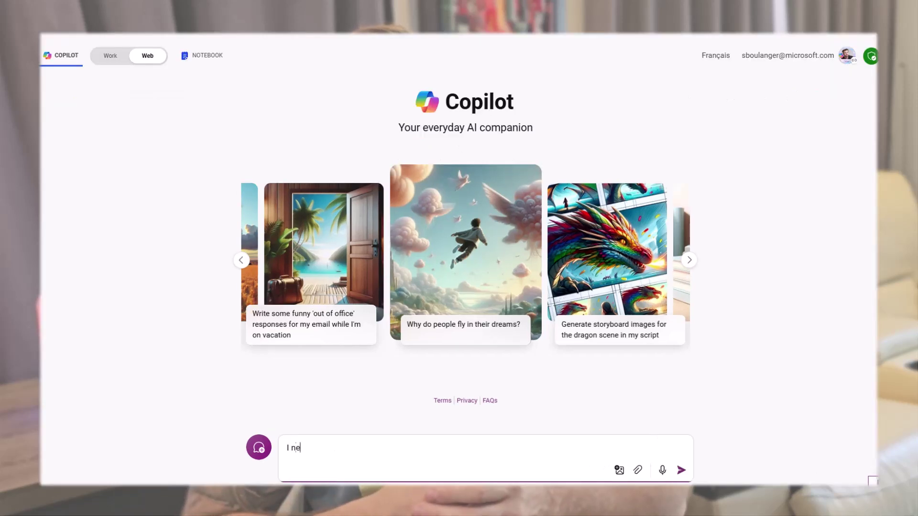
pyautogui.write('ed you to analyze the structure of this LinkedIn post so it ca')
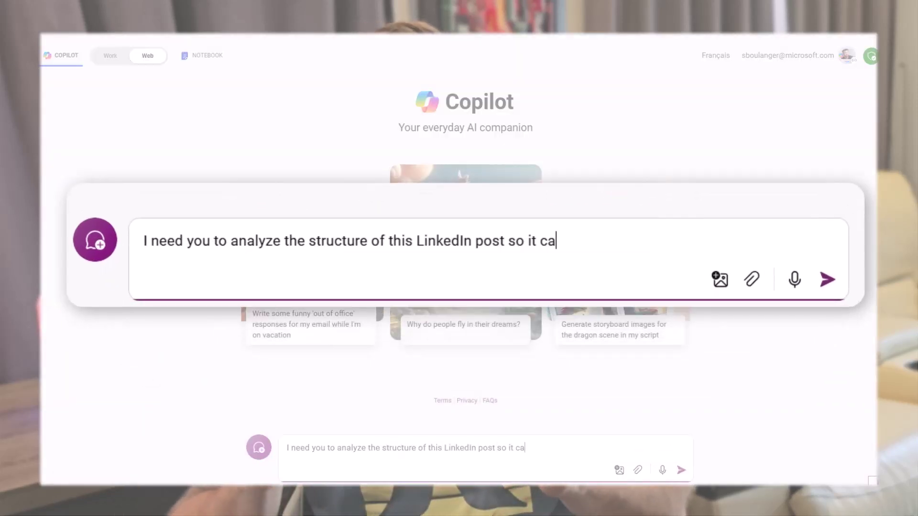
pyautogui.write('n be repurposed as a template for')
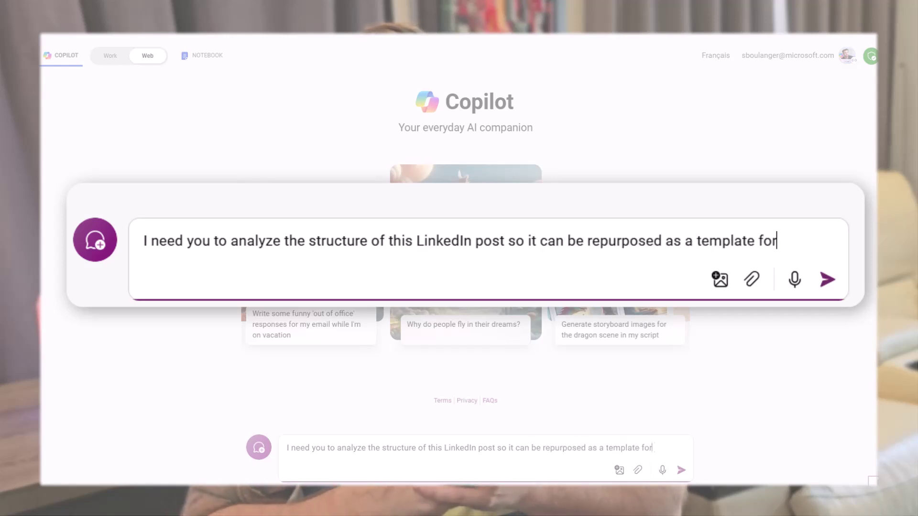
pyautogui.write(' posts on')
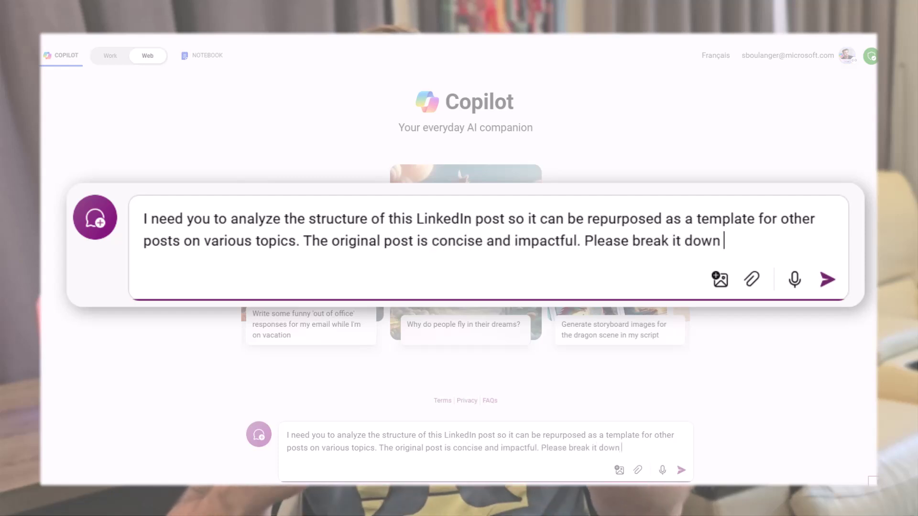
pyautogui.write('y components that can be used to create similarly effective posts on different subjects.')
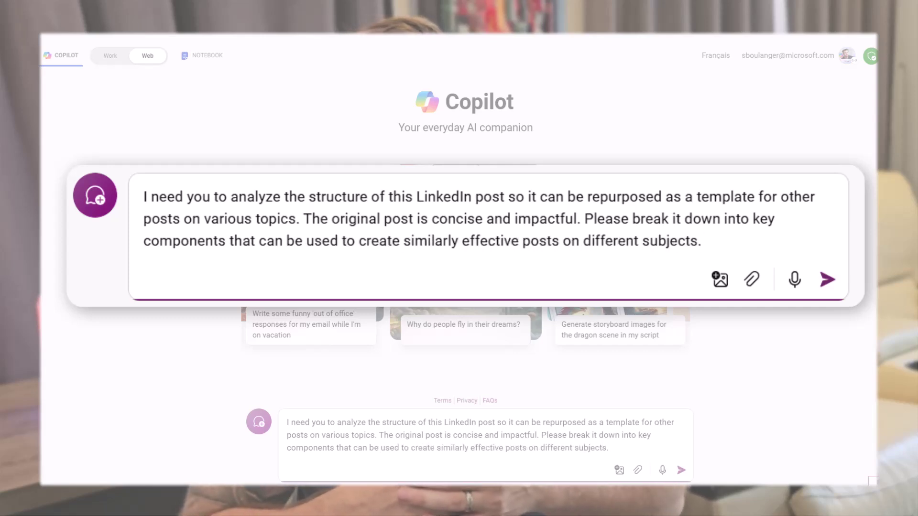
pyautogui.hotkey('shift', 'Return')
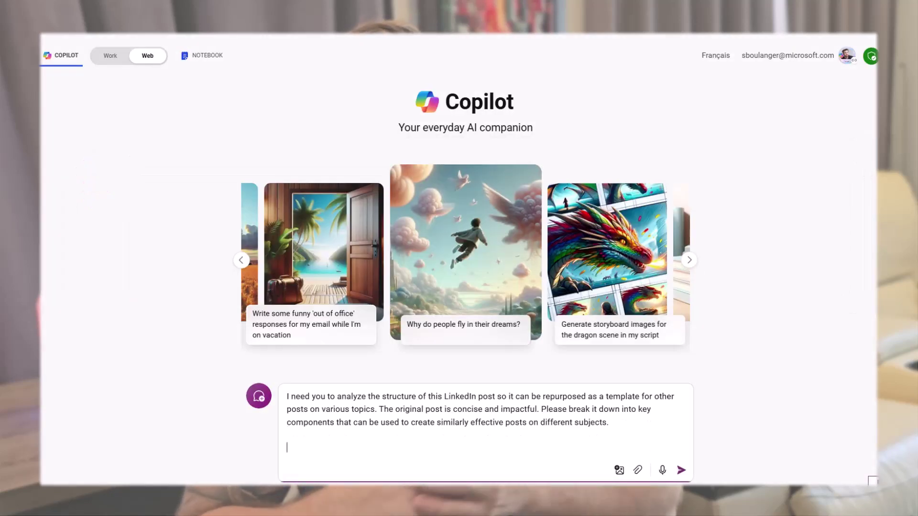
pyautogui.hotkey('ctrl', 'v')
pyautogui.click(681, 470)
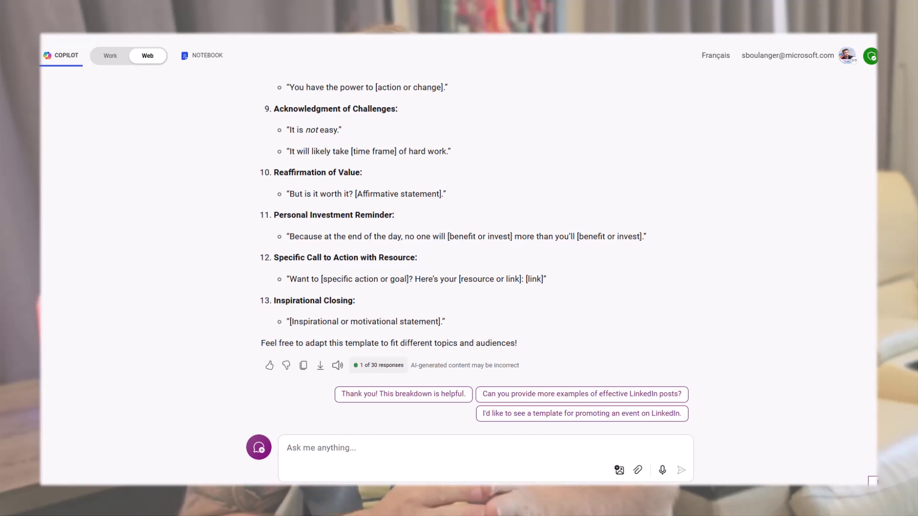
# Copy the Template section of Copilot's answer
pyautogui.moveTo(445, 321); pyautogui.dragTo(262, 297)
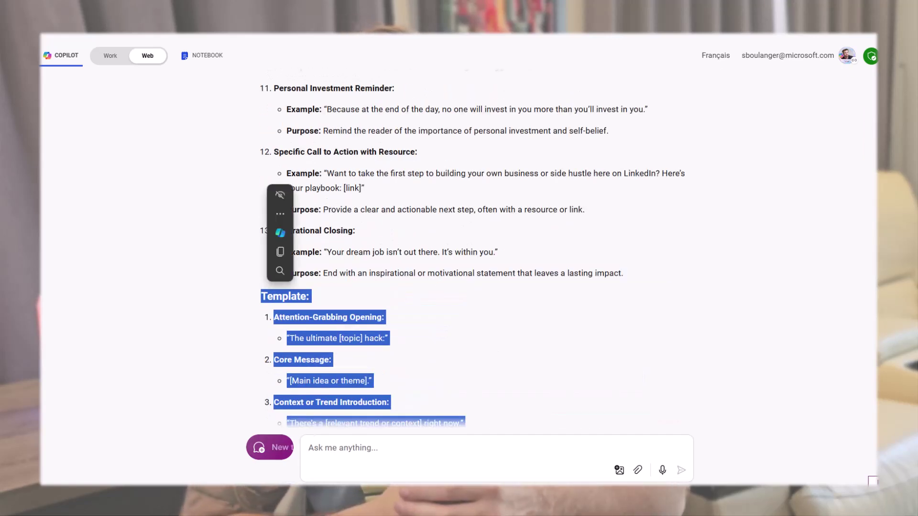
pyautogui.rightClick(262, 299)
pyautogui.click(286, 45)
# Paste it into the blank Word document, retitled 'Template 1' with name Empowerment Call-to-Action and a description
pyautogui.moveTo(588, 506)
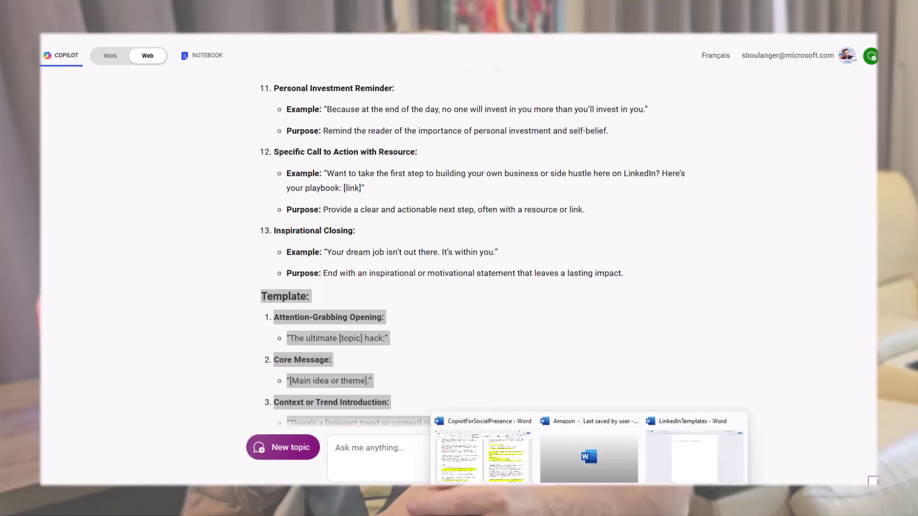
pyautogui.click(698, 454)
pyautogui.rightClick(320, 98)
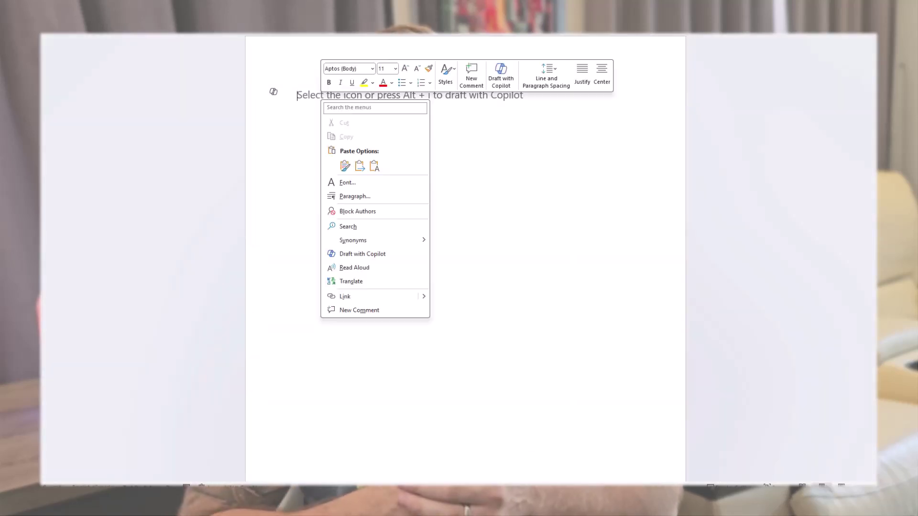
pyautogui.click(374, 165)
pyautogui.click(50, 93)
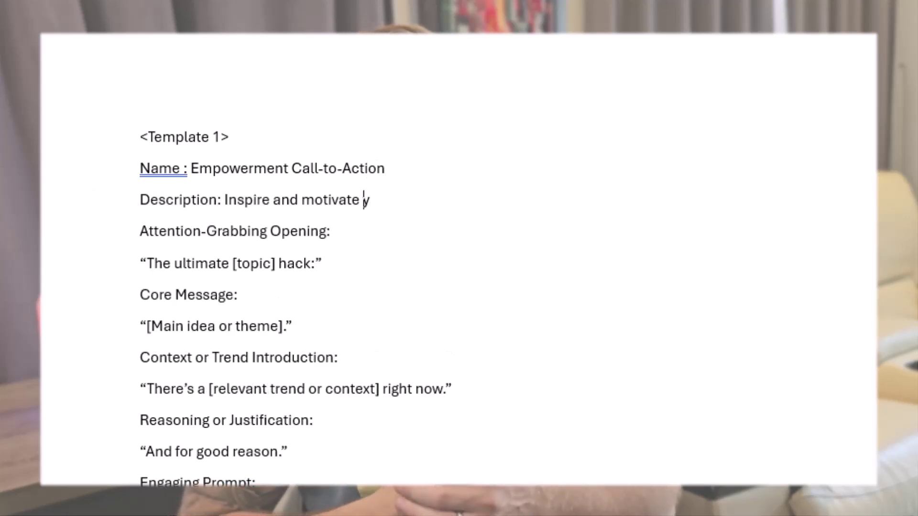
pyautogui.write('d empowering them to tak')
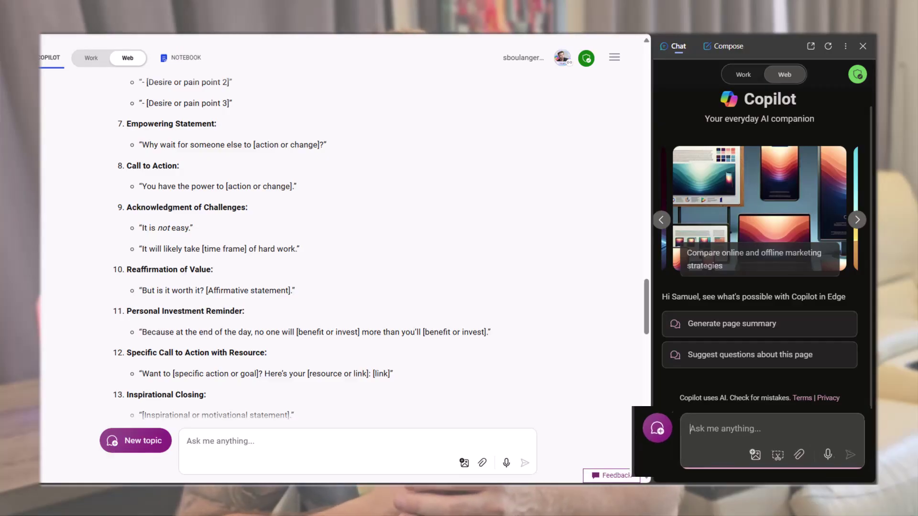
# Ask Copilot for webpages that provide examples of LinkedIn post templates
pyautogui.write('Please find webpages ')
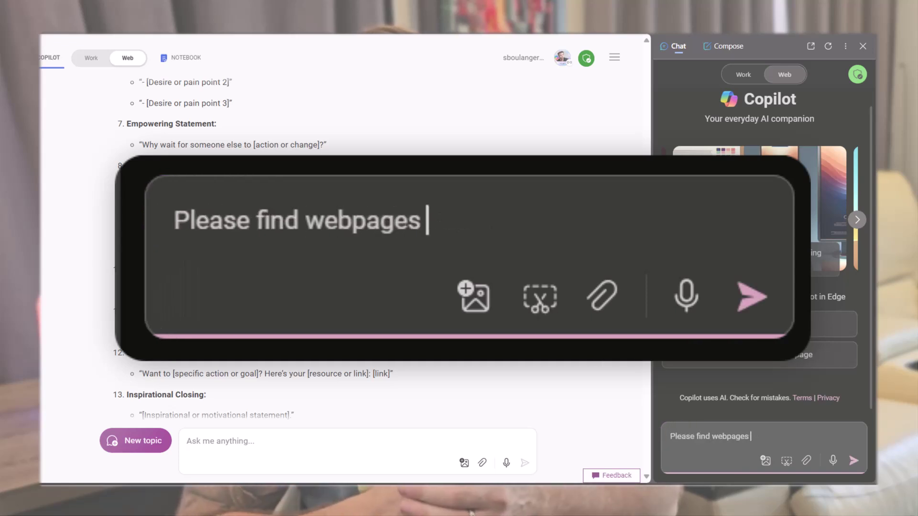
pyautogui.write('that provide examples of LinkedIn post templates.')
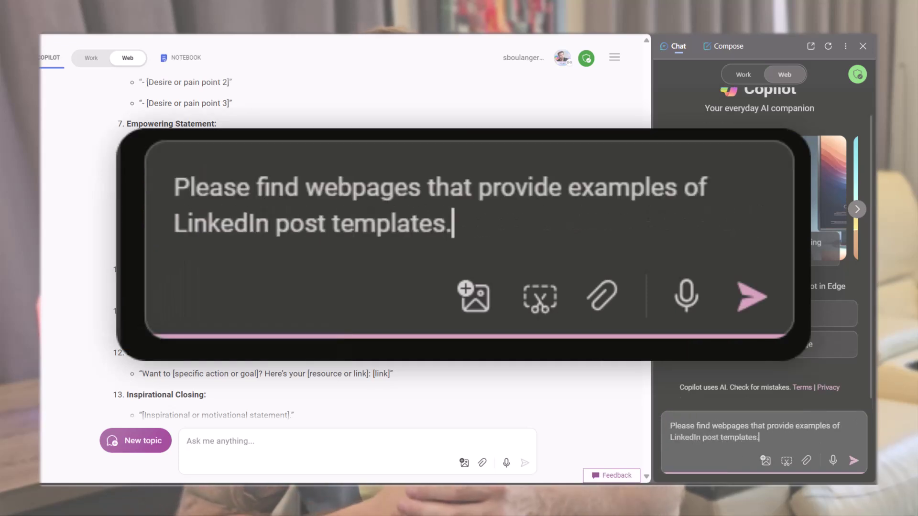
pyautogui.press('Return')
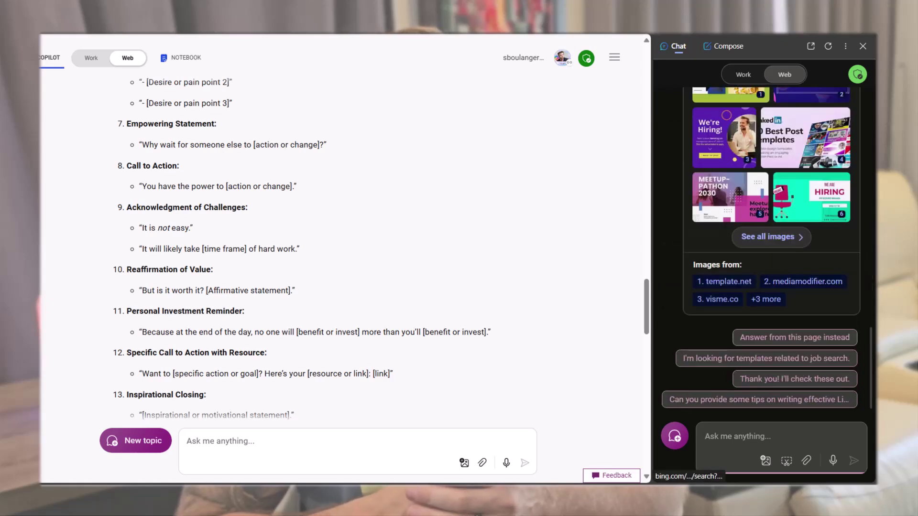
pyautogui.scroll(5, 772, 248)
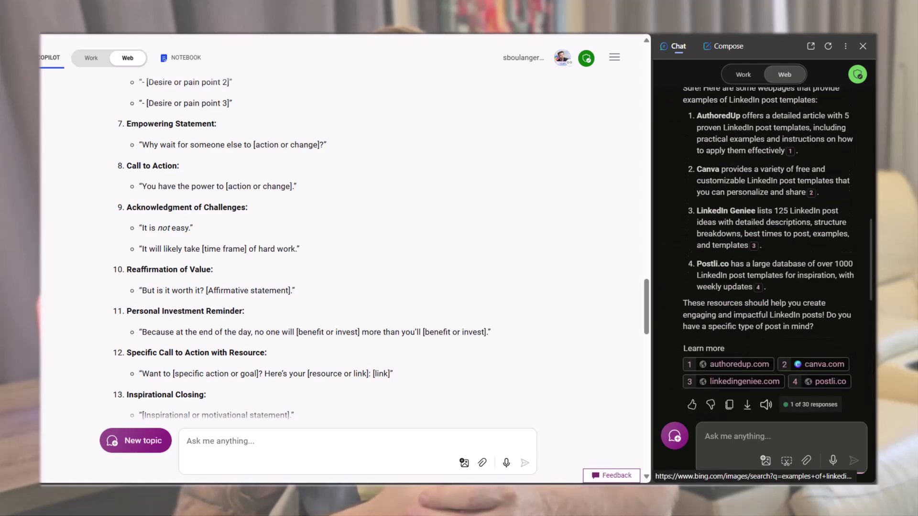
# Open the AuthoredUp article of proven templates and scroll through it
pyautogui.click(765, 158)
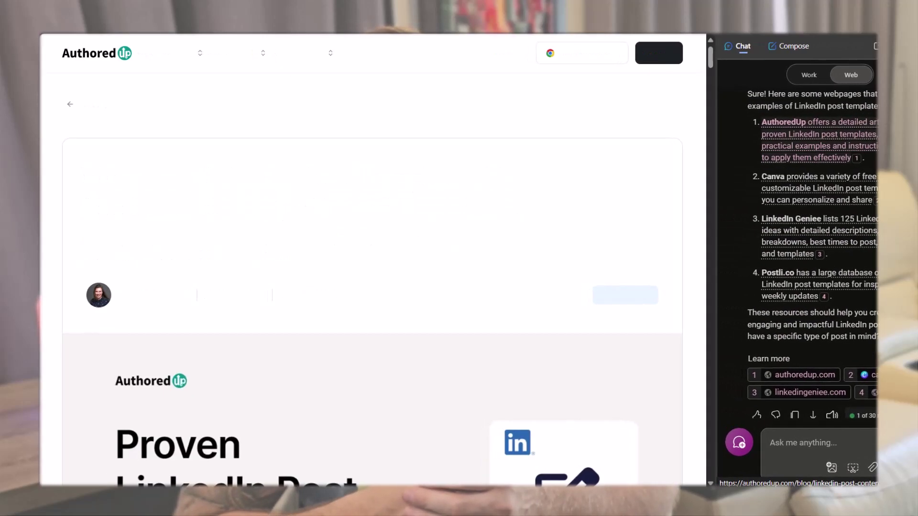
pyautogui.scroll(-10, 373, 277)
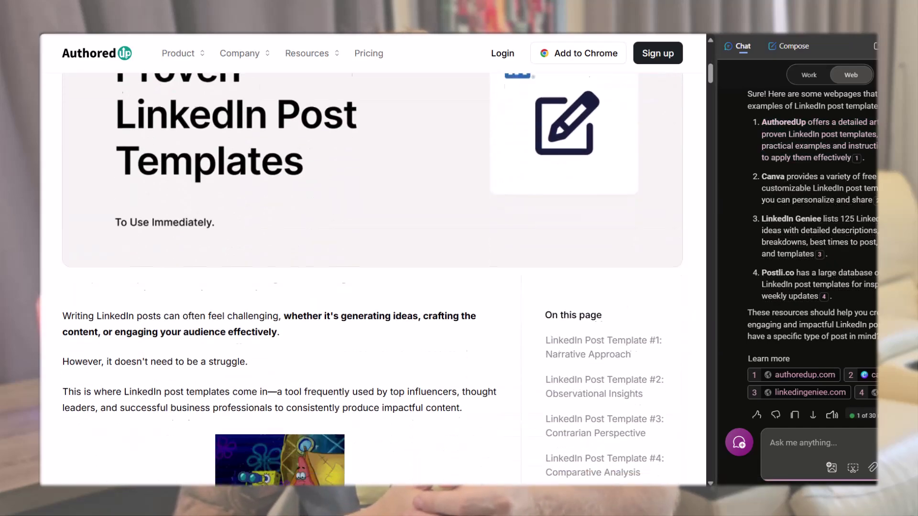
pyautogui.scroll(-12, 521, 122)
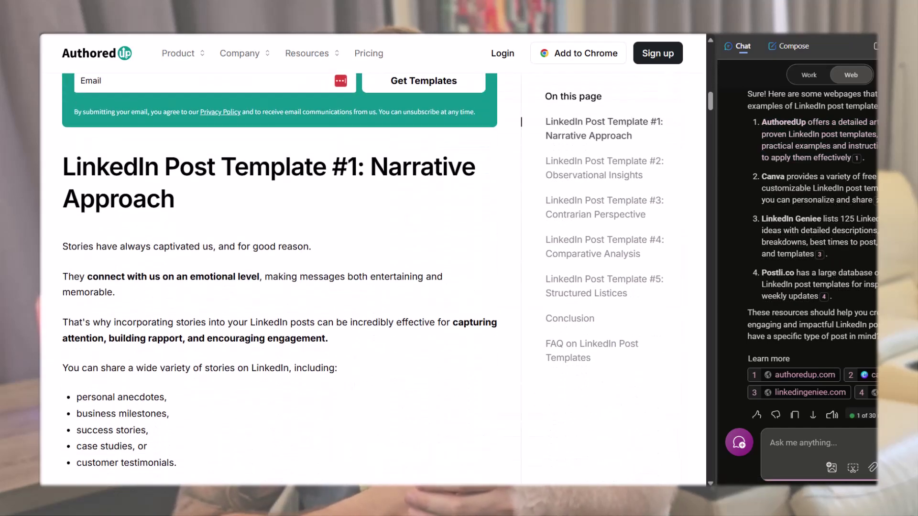
pyautogui.scroll(-5, 521, 122)
pyautogui.scroll(1, 521, 122)
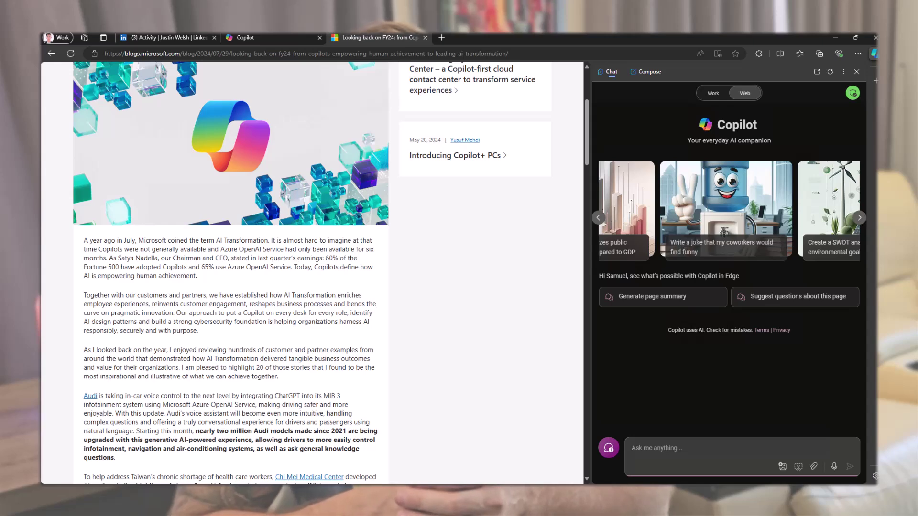
# Ask Copilot to 'Create an abstract of the current page.' for the FY24 blog post
pyautogui.write('Create an abstract of the current page.')
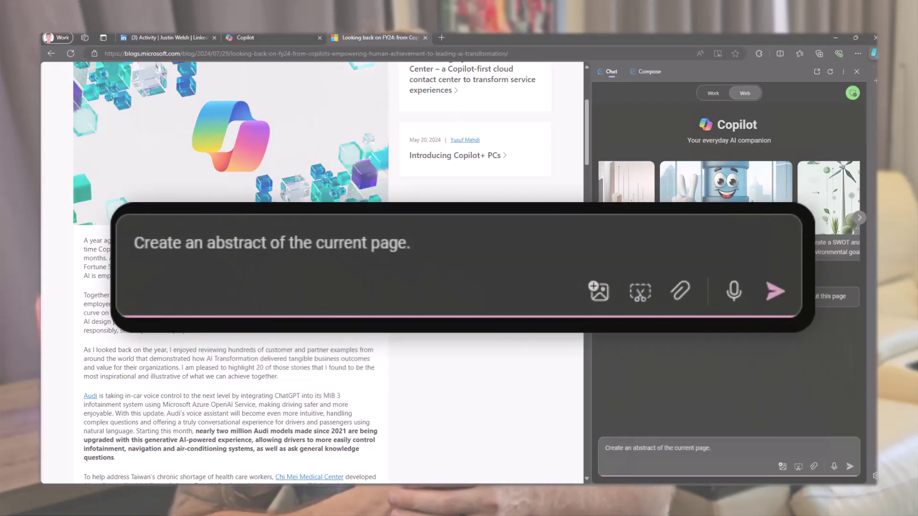
pyautogui.press('Return')
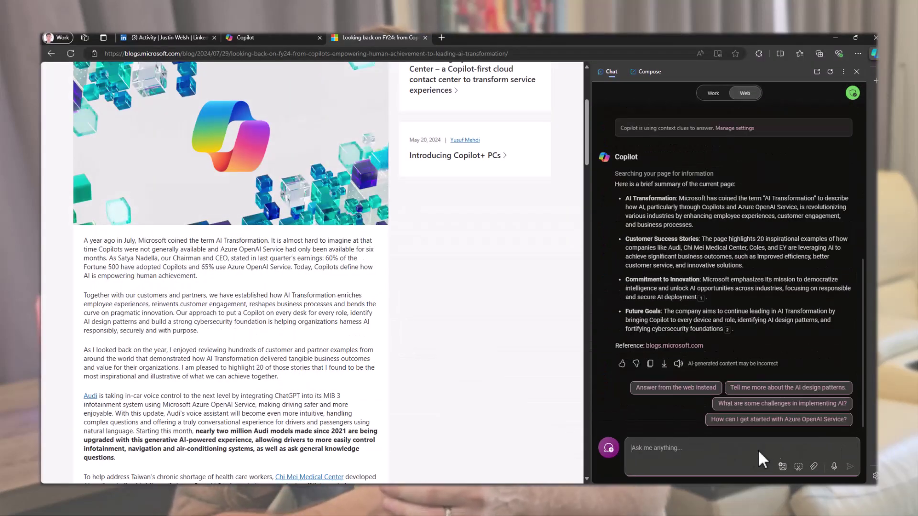
# Attach LinkedInPostTemplate.docx from the Downloads folder to the Copilot chat
pyautogui.click(814, 467)
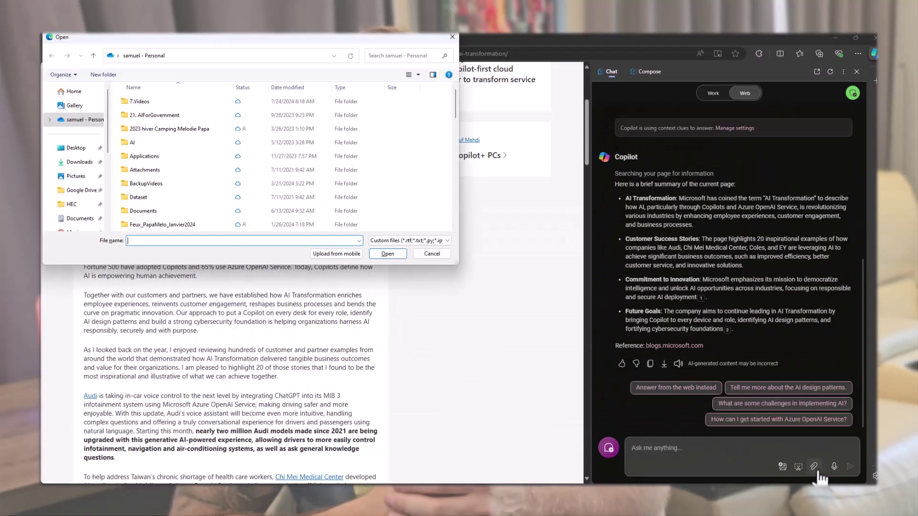
pyautogui.click(80, 162)
pyautogui.click(158, 115)
pyautogui.click(388, 253)
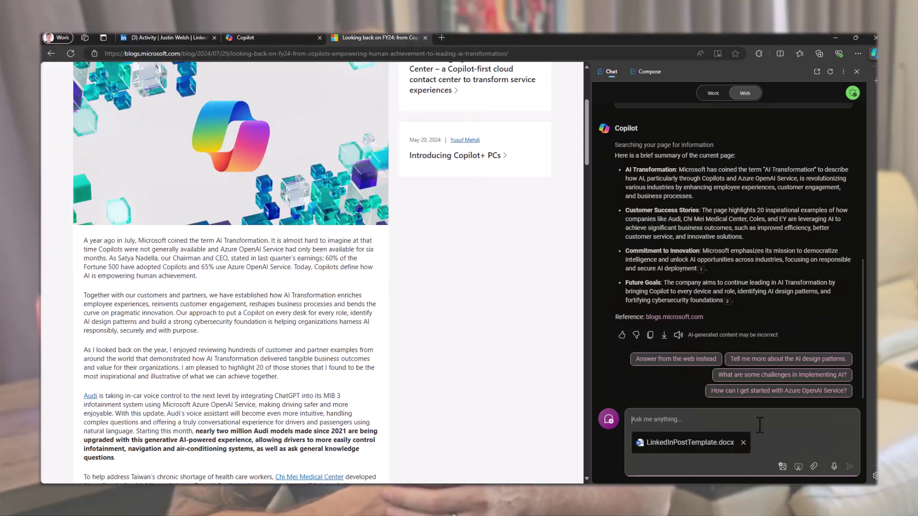
# Request three emoji-filled LinkedIn posts using only the current page, following the attached templates
pyautogui.write('I have provided a document containing templates for LinkedIn posts.')
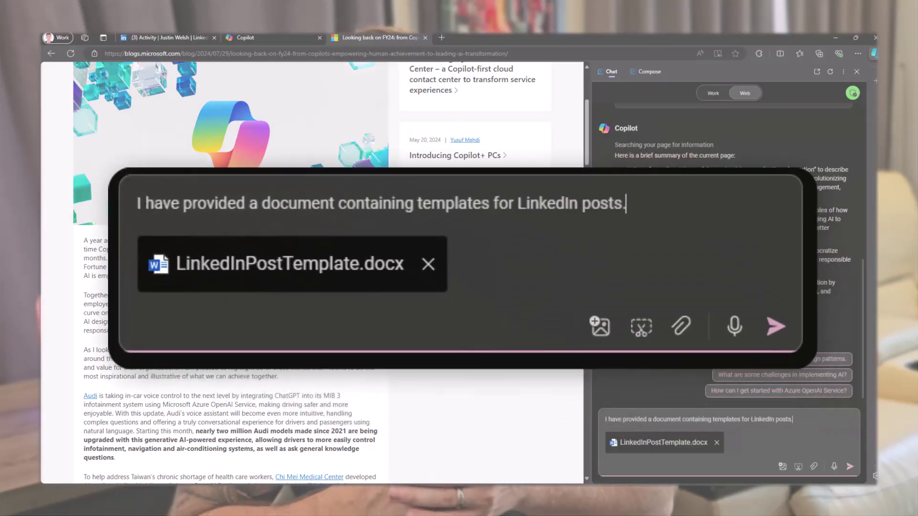
pyautogui.hotkey('shift', 'Return')
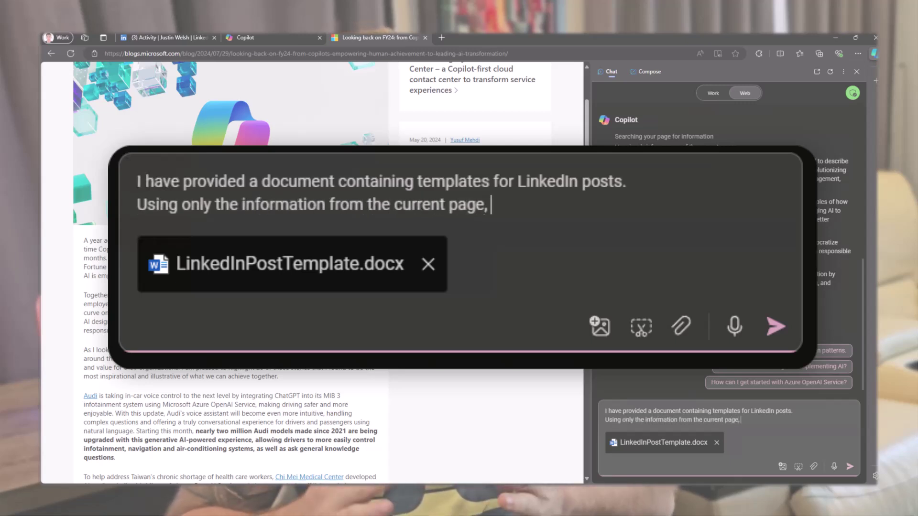
pyautogui.write('post based on the included templates.')
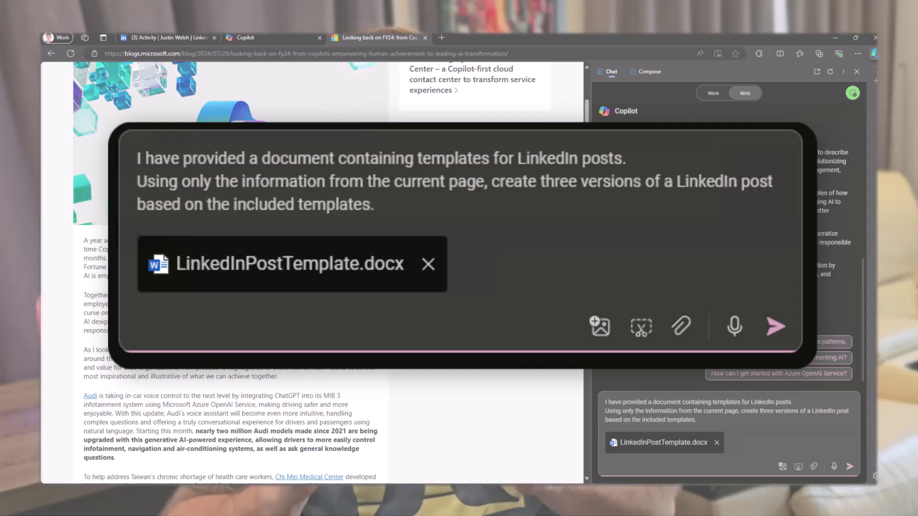
pyautogui.hotkey('shift', 'Return')
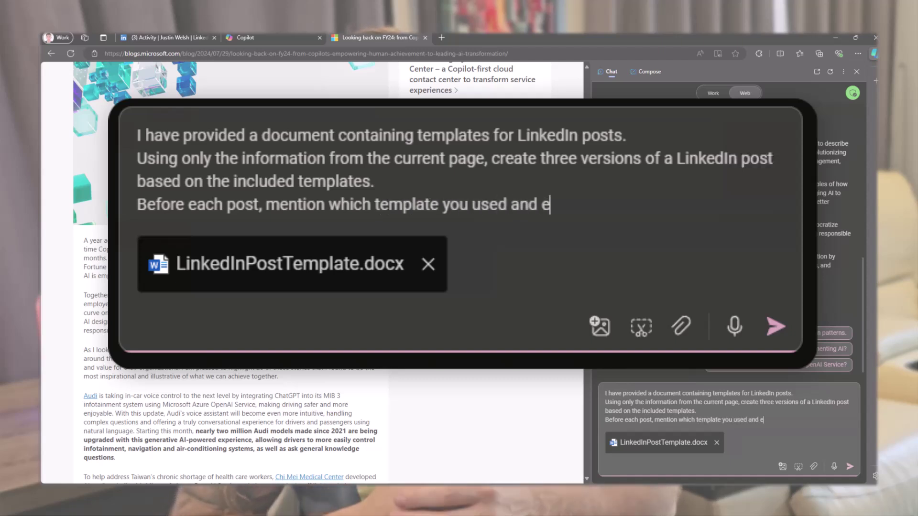
pyautogui.write('ate is relevant.')
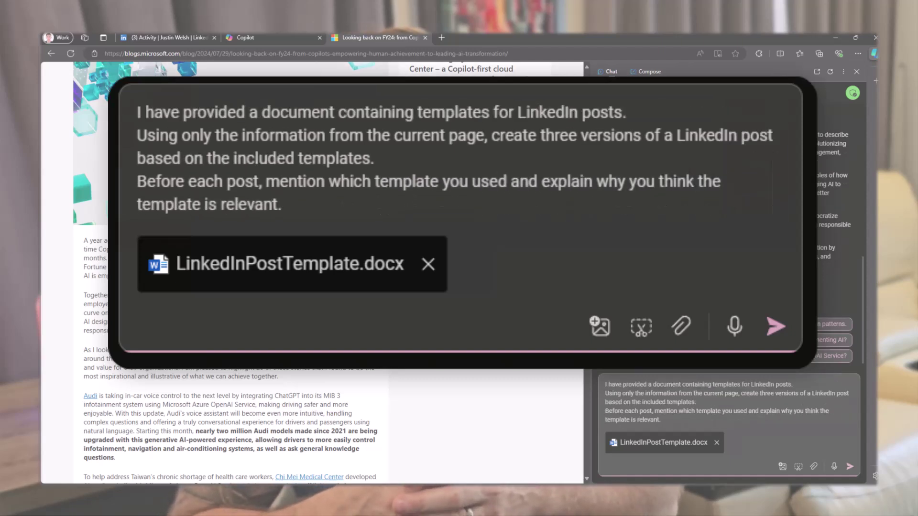
pyautogui.hotkey('shift', 'Return')
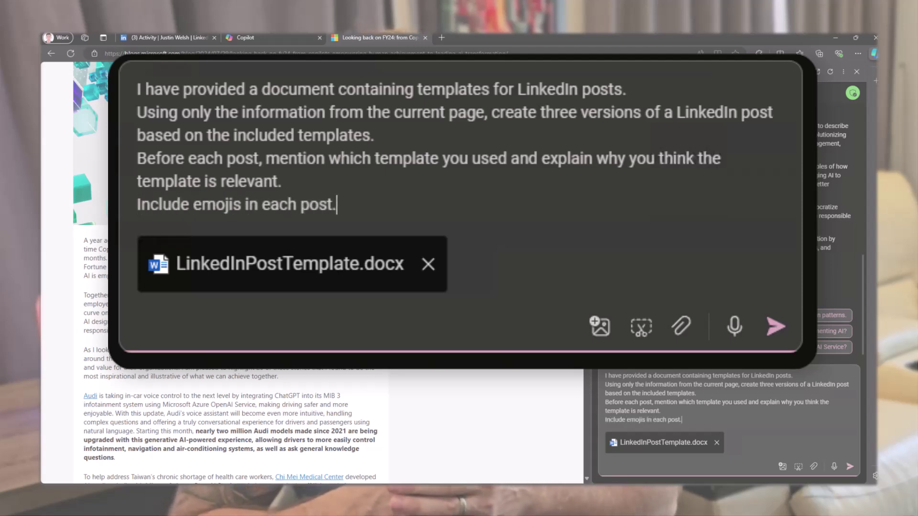
pyautogui.hotkey('shift', 'Return')
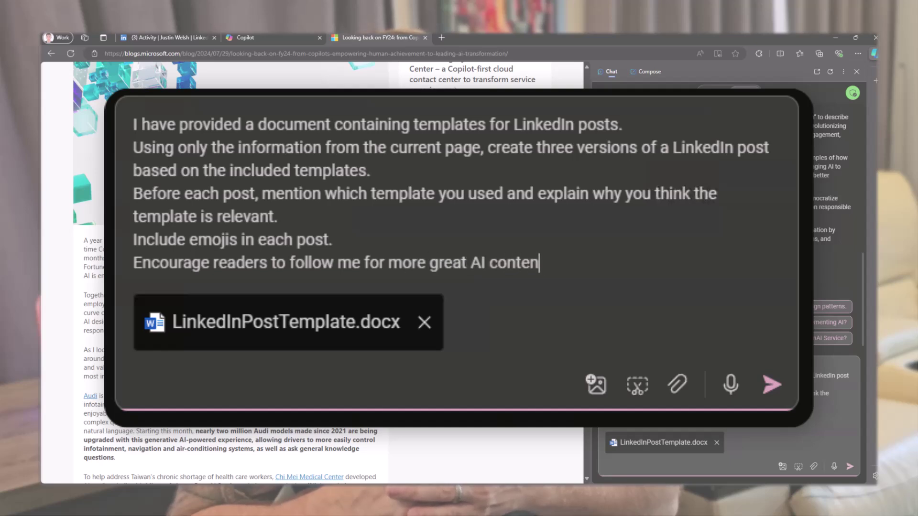
pyautogui.hotkey('shift', 'Return')
pyautogui.write('Do not use a')
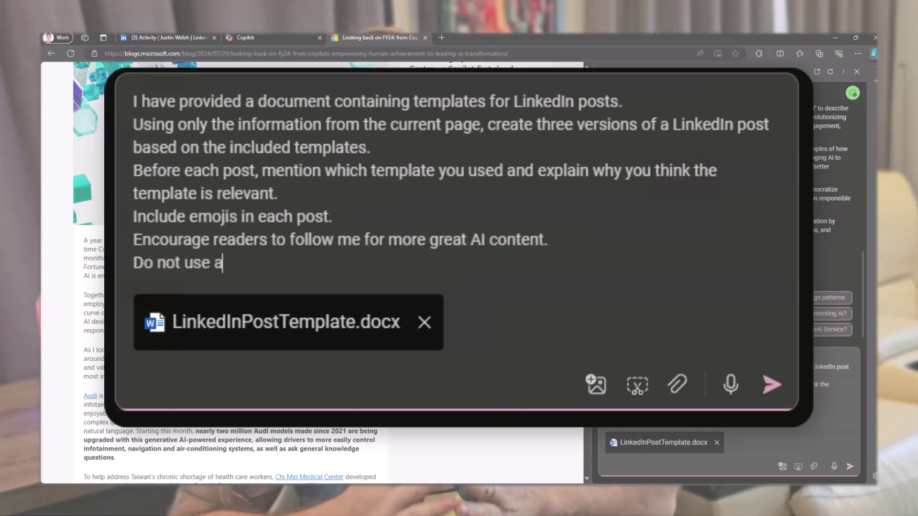
pyautogui.write('ny information beyond the current page')
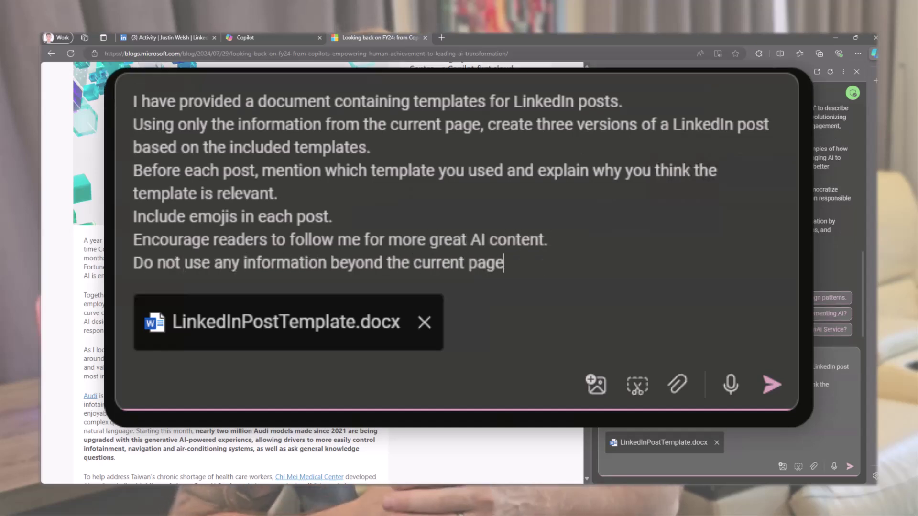
pyautogui.write('. Focus solely on the content provided.')
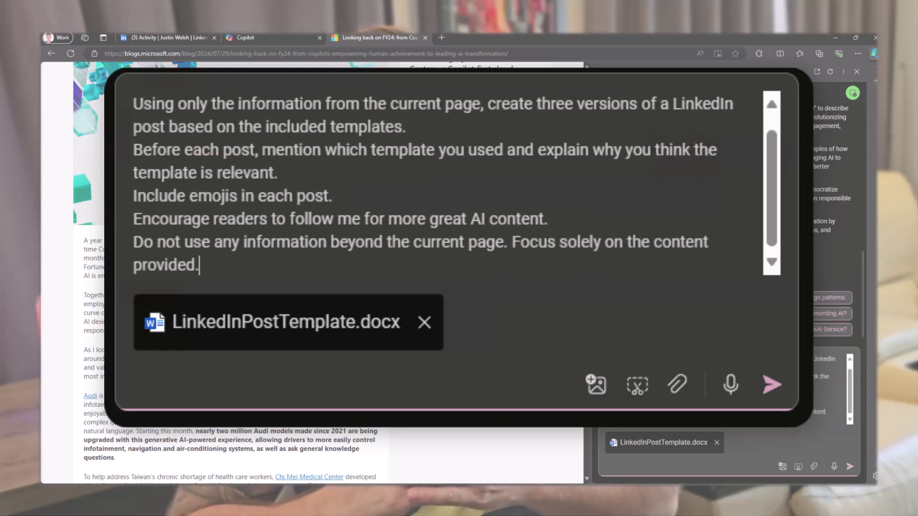
pyautogui.press('Return')
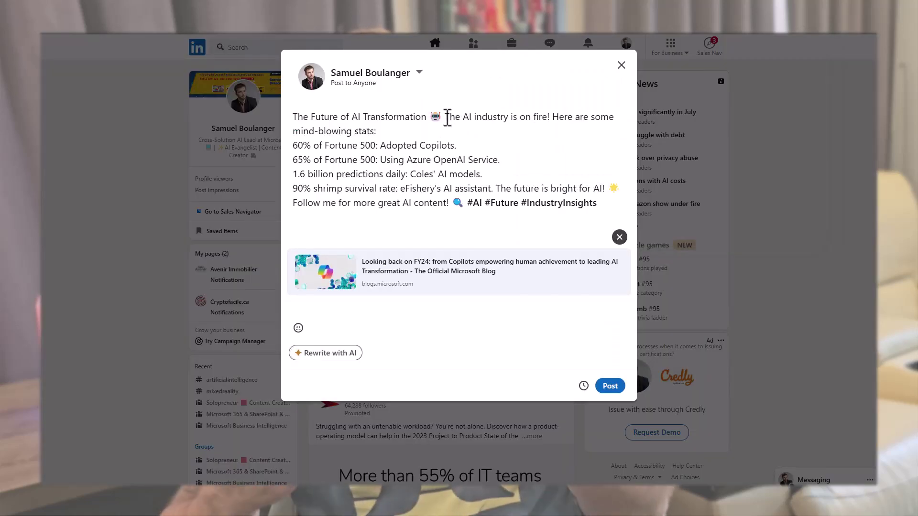
# Add line breaks so the stats, 'The future is bright for AI!', follow request and hashtags stand apart
pyautogui.press('Return')
pyautogui.press('Return')
pyautogui.click(499, 202)
pyautogui.press('Return')
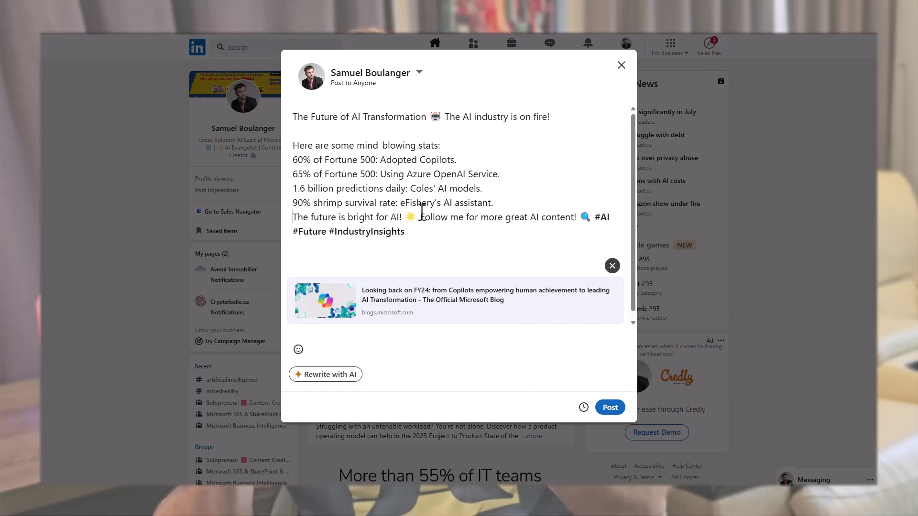
pyautogui.press('Return')
pyautogui.press('Return')
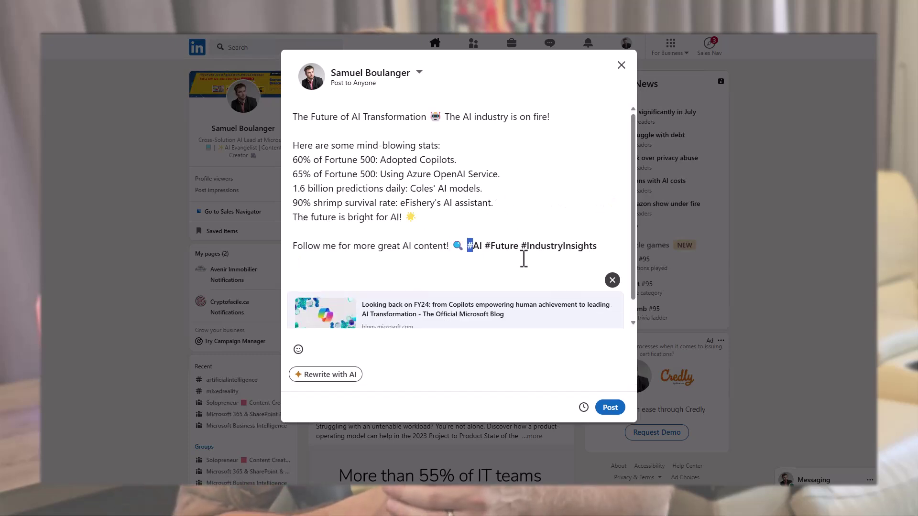
pyautogui.press('Return')
pyautogui.press('Return')
pyautogui.click(515, 202)
pyautogui.press('Return')
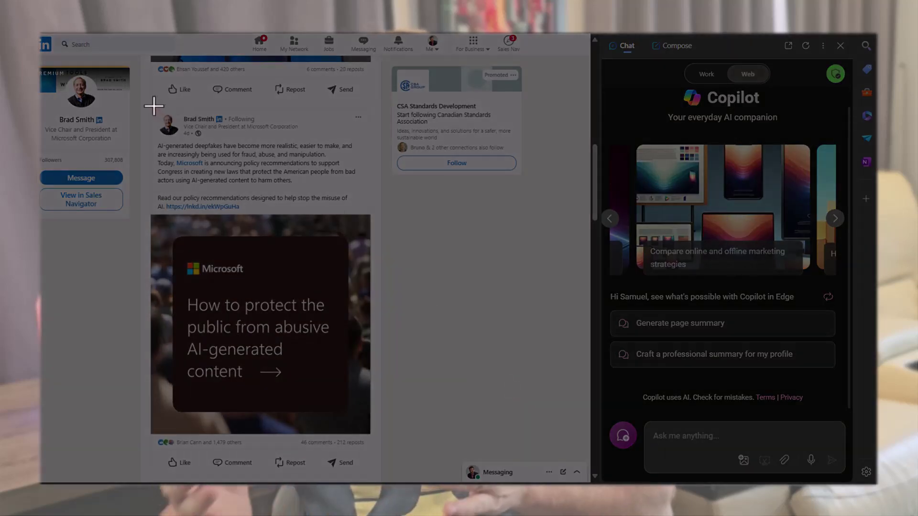
# Screenshot the LinkedIn feed post about the AI-generated deepfakes policy
pyautogui.moveTo(143, 101); pyautogui.dragTo(385, 459)
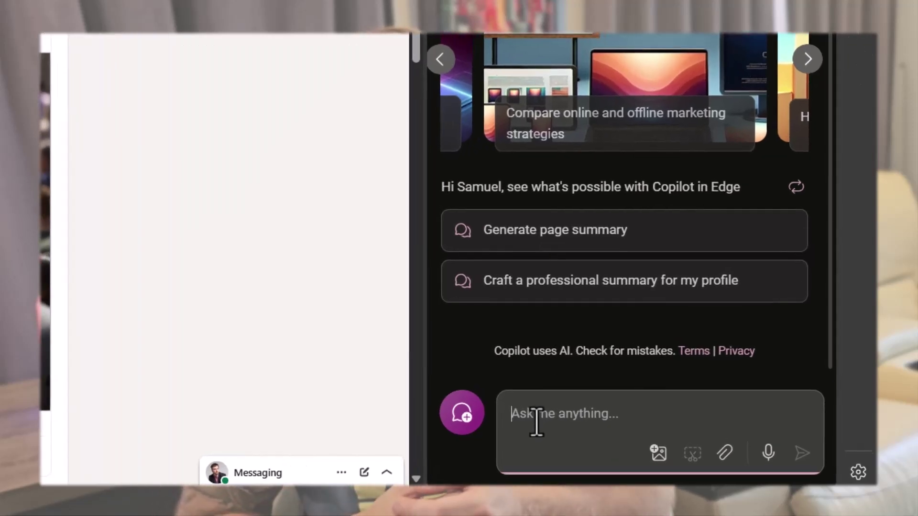
# Ask Copilot for an enthusiastic, casual reshare of the captured deepfakes post crediting the original poster
pyautogui.click(717, 370)
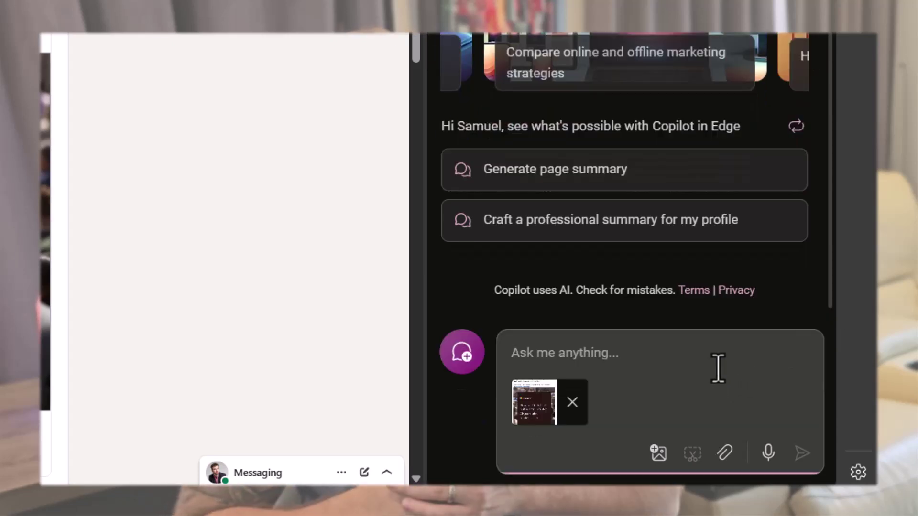
pyautogui.write('Create ')
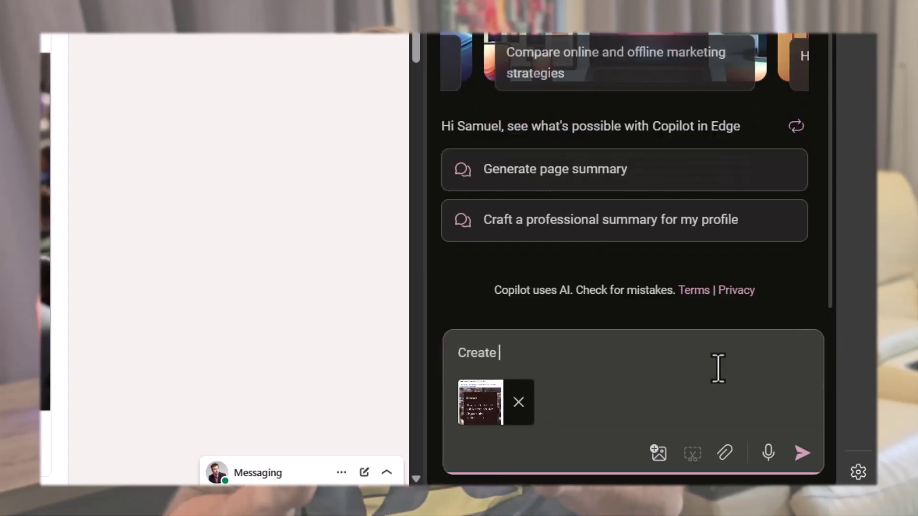
pyautogui.write('a new LinkedIn post that res')
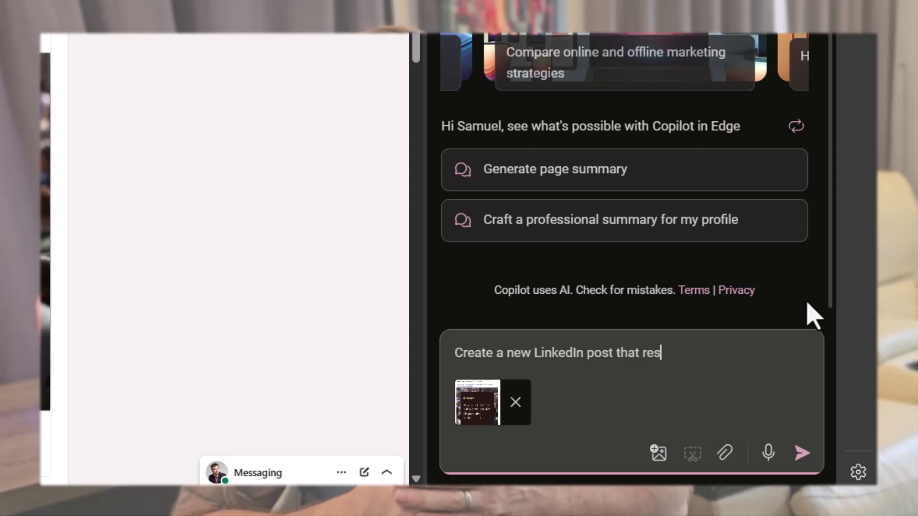
pyautogui.write('hares this original post, using an enthusia')
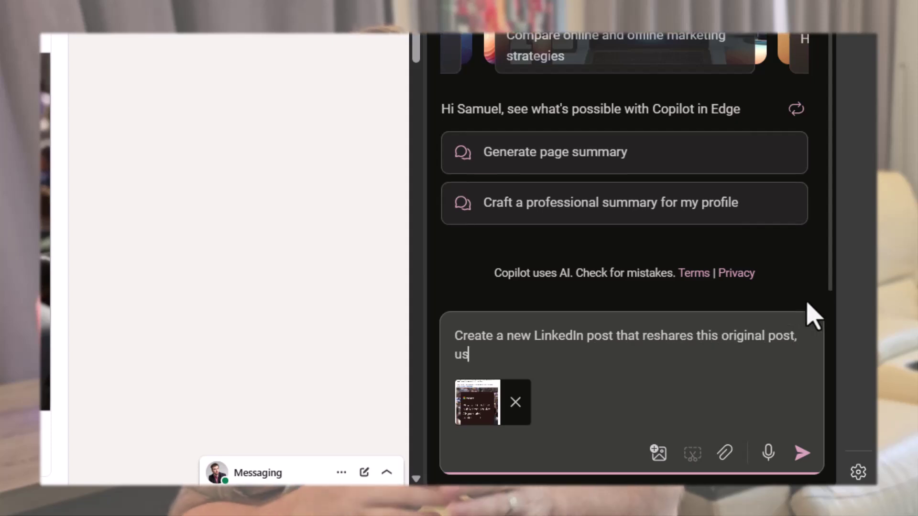
pyautogui.write('stic and casual')
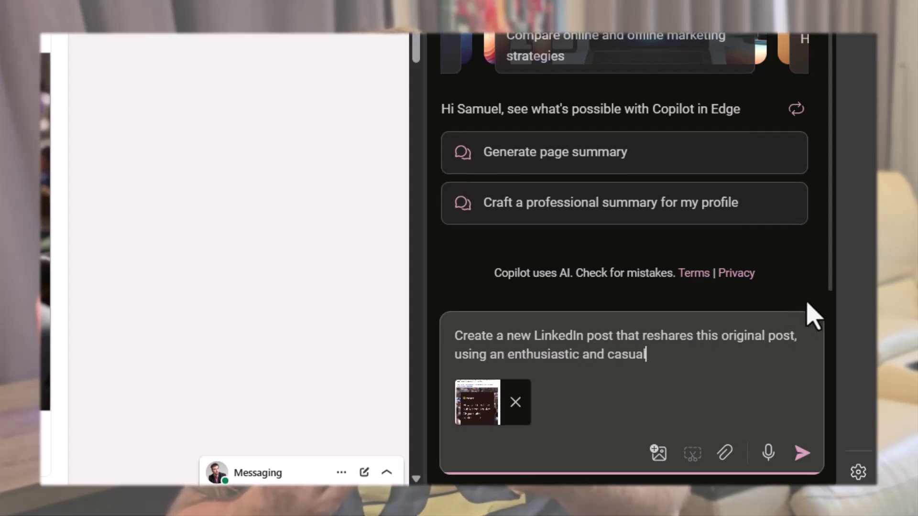
pyautogui.write(' tone. Highlight and mention the original poster, emphasi')
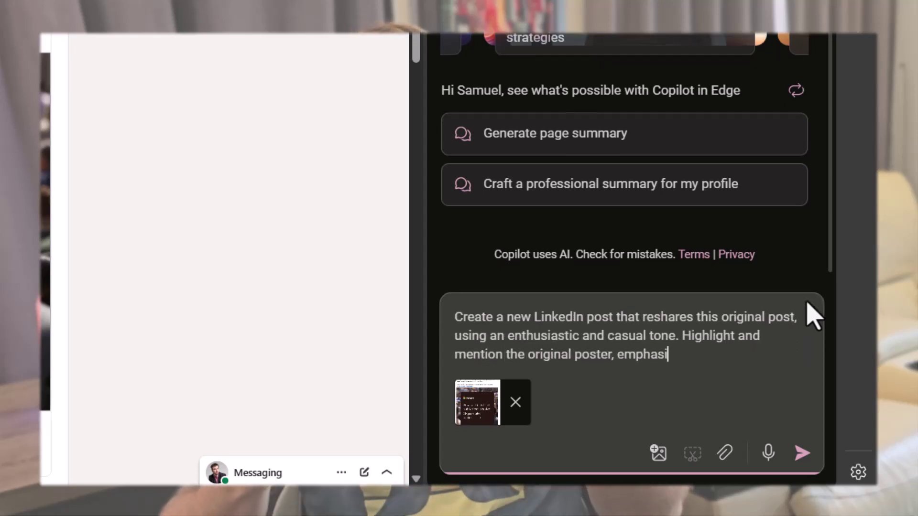
pyautogui.write('ghts from their post. Make the new post')
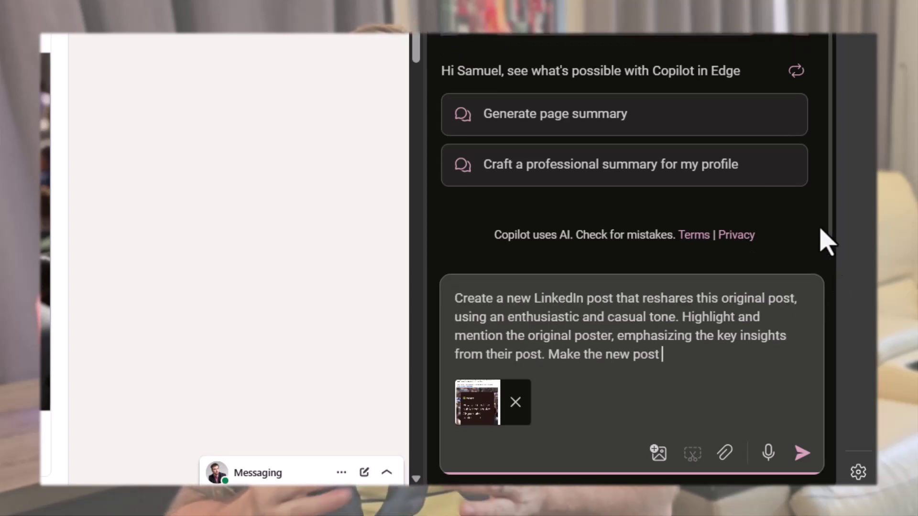
pyautogui.write('courage readers to explore the shared conte')
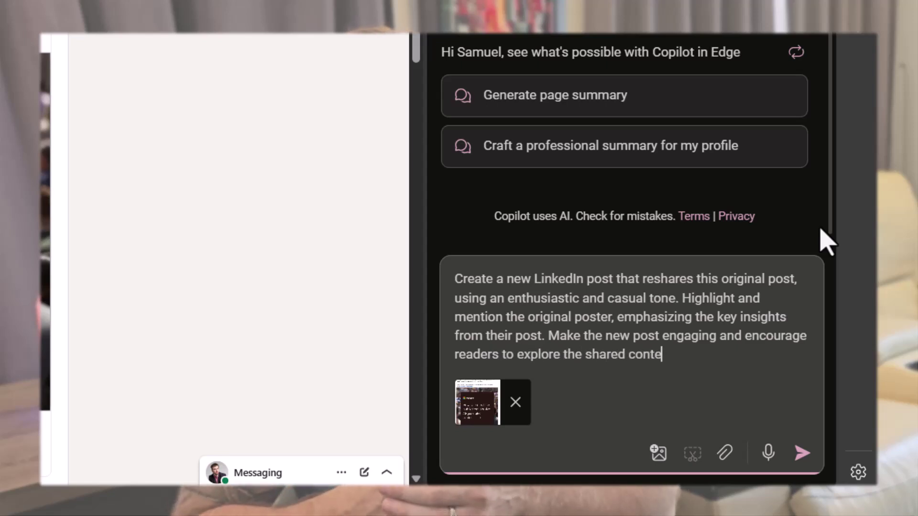
pyautogui.write('nt."')
pyautogui.press('Return')
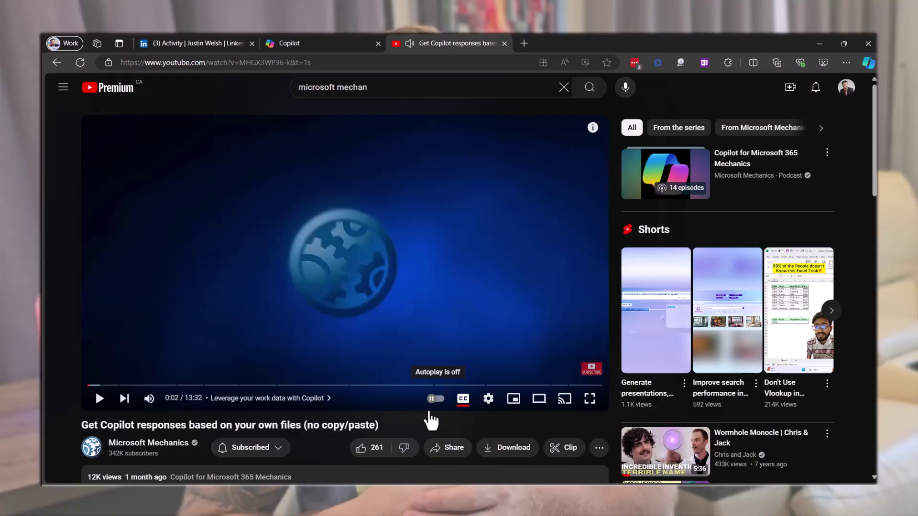
# Copy the entire transcript of the Get Copilot responses video, then return to the Copilot tab
pyautogui.scroll(-5, 426, 411)
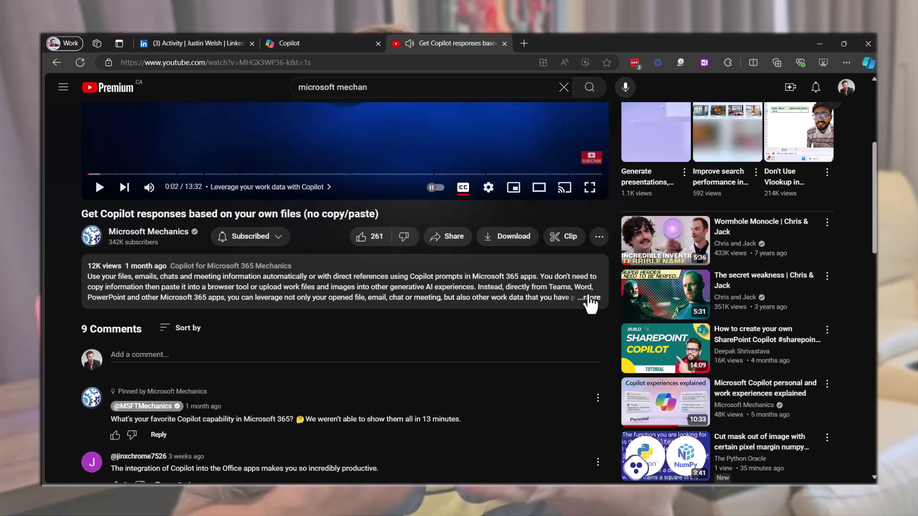
pyautogui.click(588, 298)
pyautogui.scroll(-4, 592, 303)
pyautogui.scroll(-9, 567, 304)
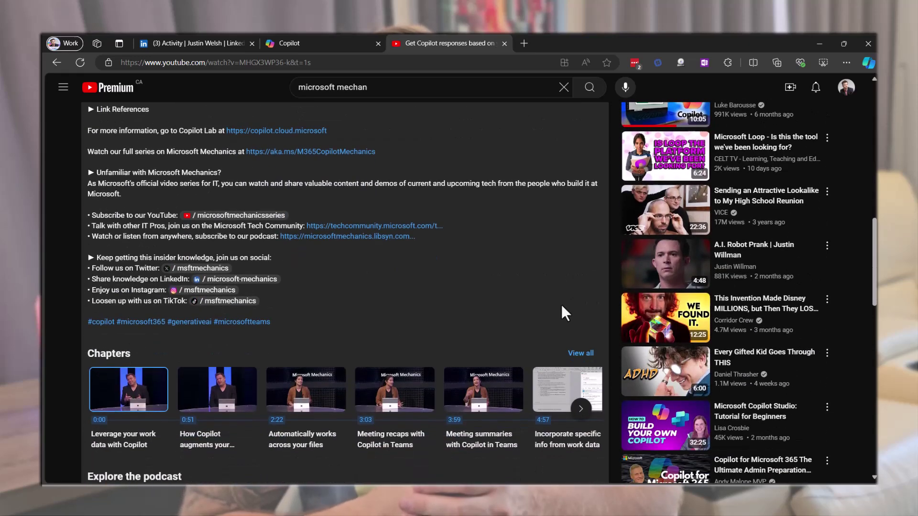
pyautogui.scroll(-3, 561, 305)
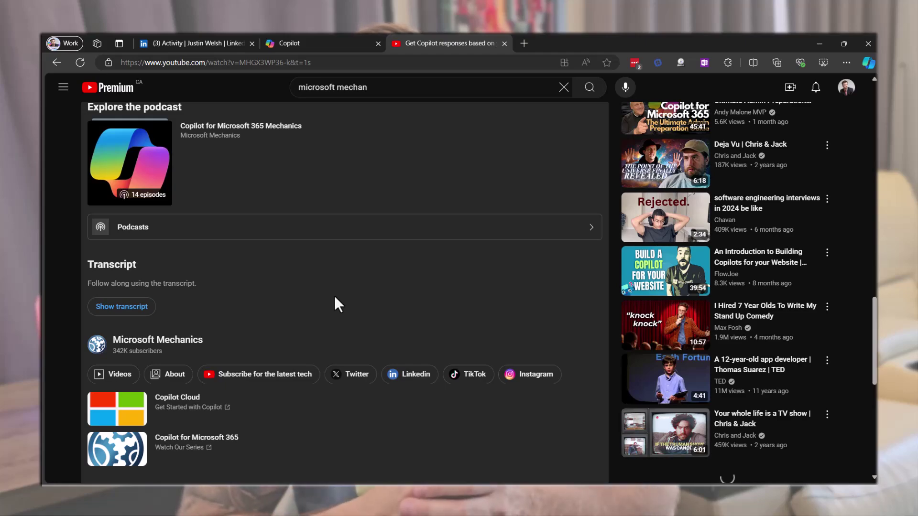
pyautogui.click(122, 307)
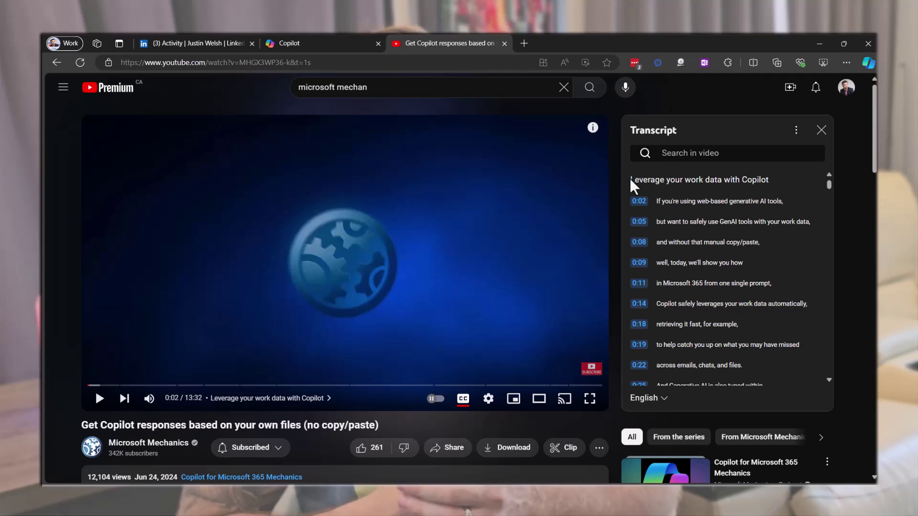
pyautogui.moveTo(632, 182); pyautogui.dragTo(764, 424)
pyautogui.rightClick(765, 356)
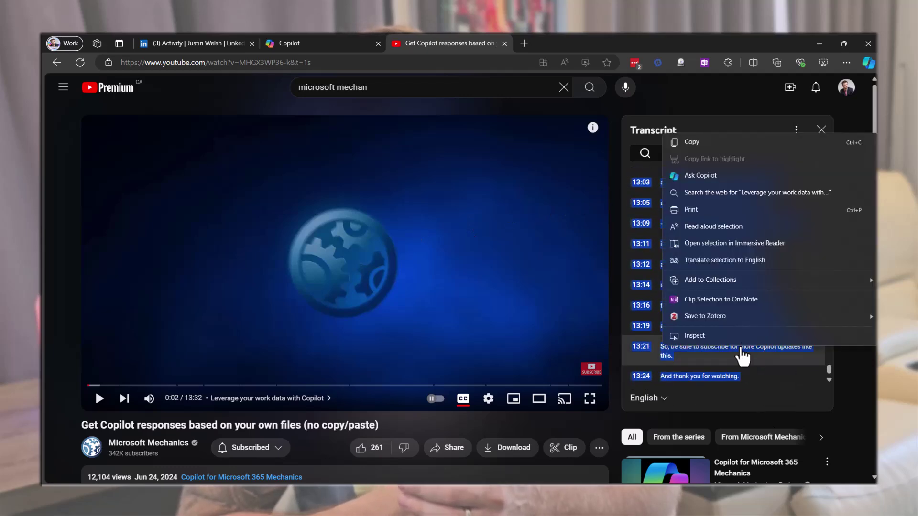
pyautogui.click(723, 148)
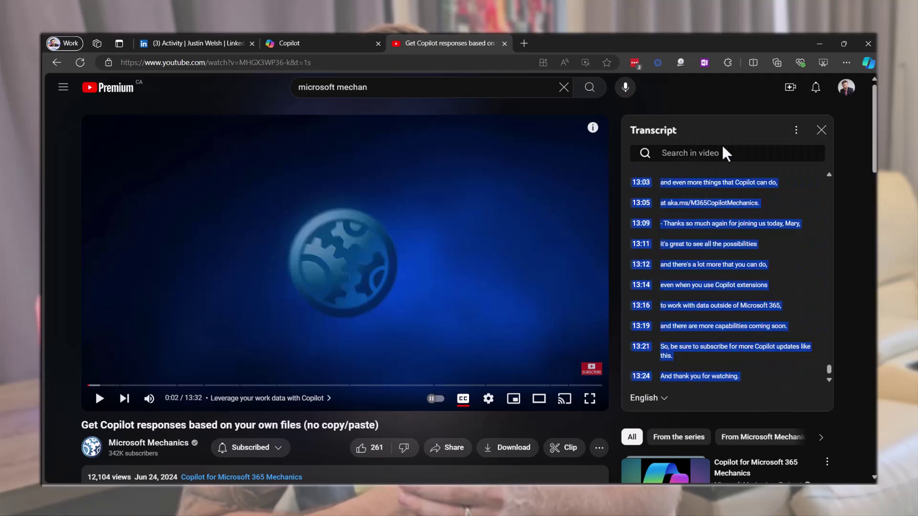
pyautogui.click(338, 44)
# In Notebook, submit 'Create a highly detailed abstract from this transcript.' followed by the pasted transcript
pyautogui.click(228, 95)
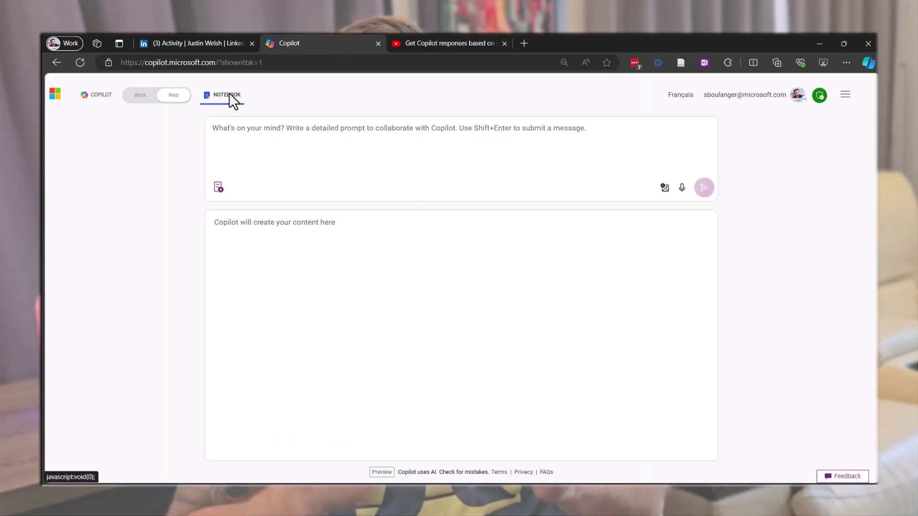
pyautogui.click(280, 124)
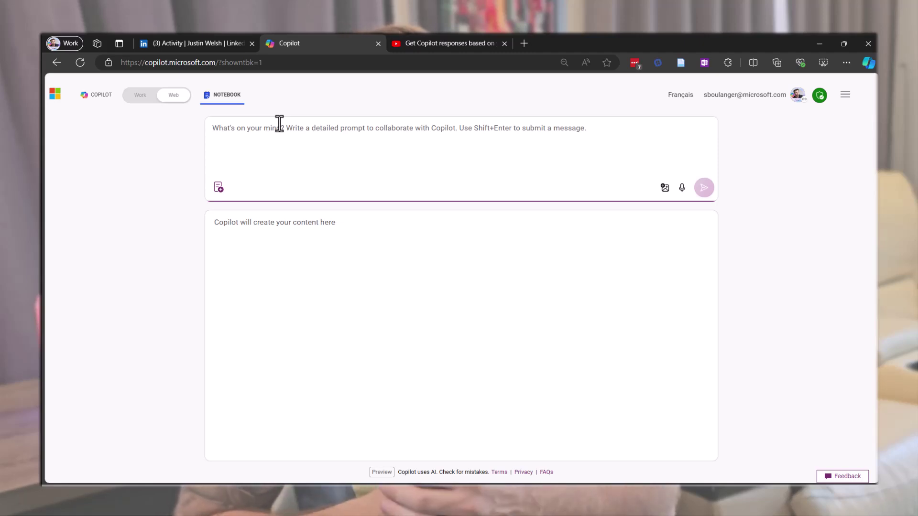
pyautogui.write('Create a highly detailed abstr')
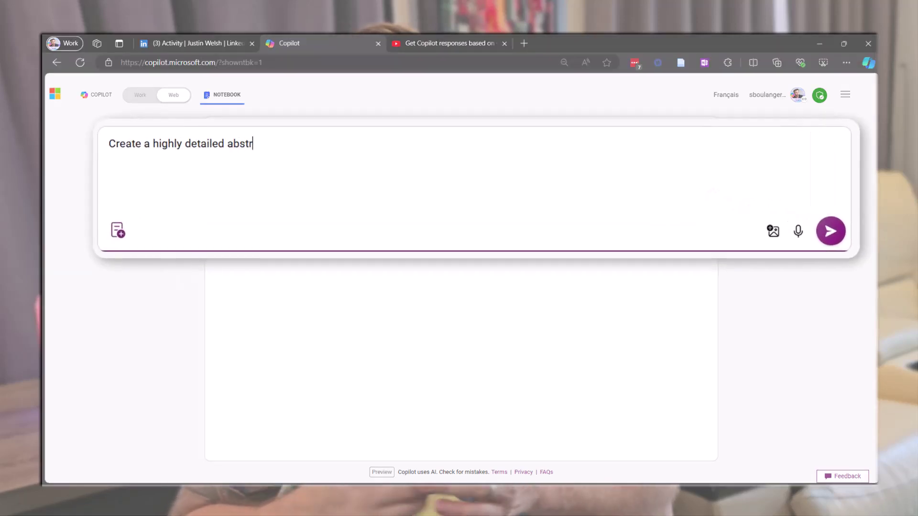
pyautogui.write('act from this transcript.')
pyautogui.hotkey('ctrl', 'v')
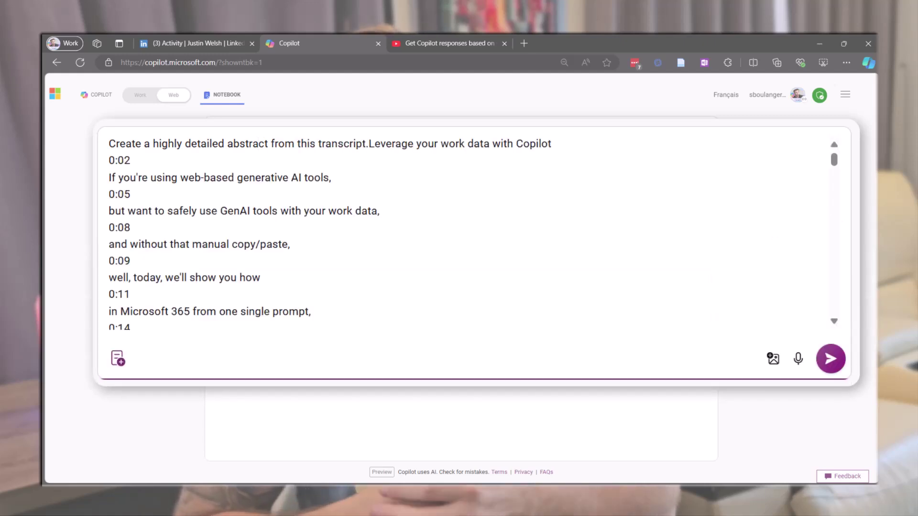
pyautogui.click(704, 274)
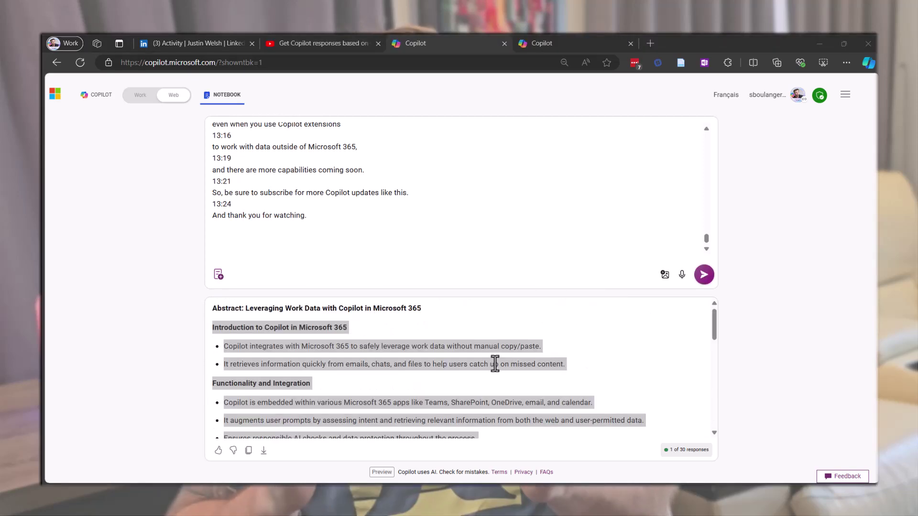
# Replace the Copy/paste transcription placeholder in the prompt with the abstract as plain text
pyautogui.rightClick(497, 151)
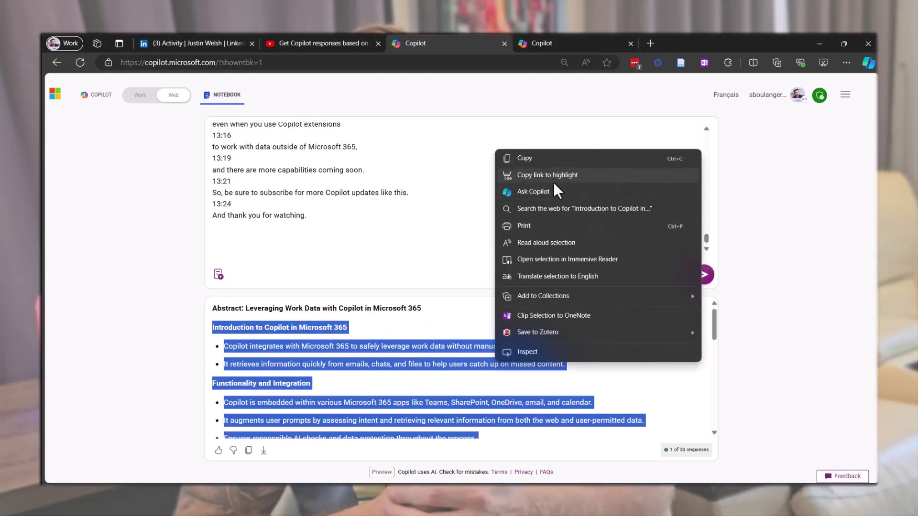
pyautogui.click(555, 157)
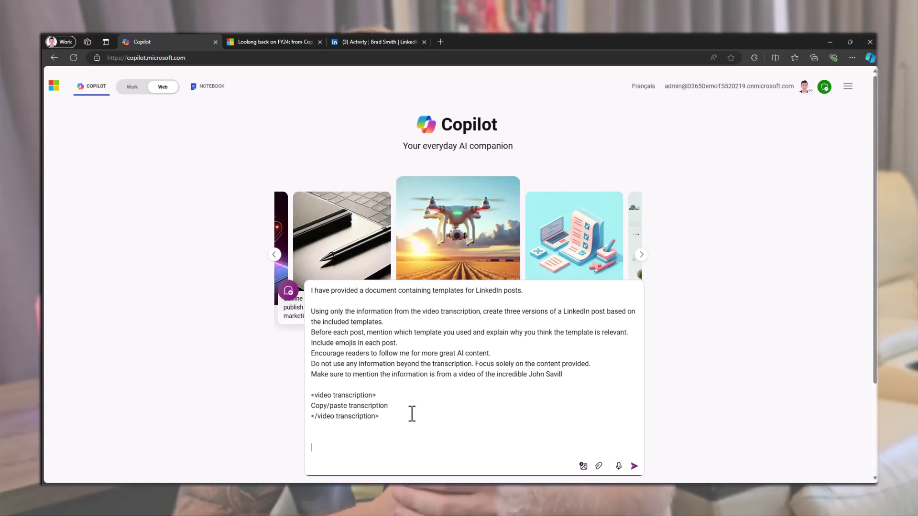
pyautogui.moveTo(410, 408); pyautogui.dragTo(324, 410)
pyautogui.rightClick(344, 406)
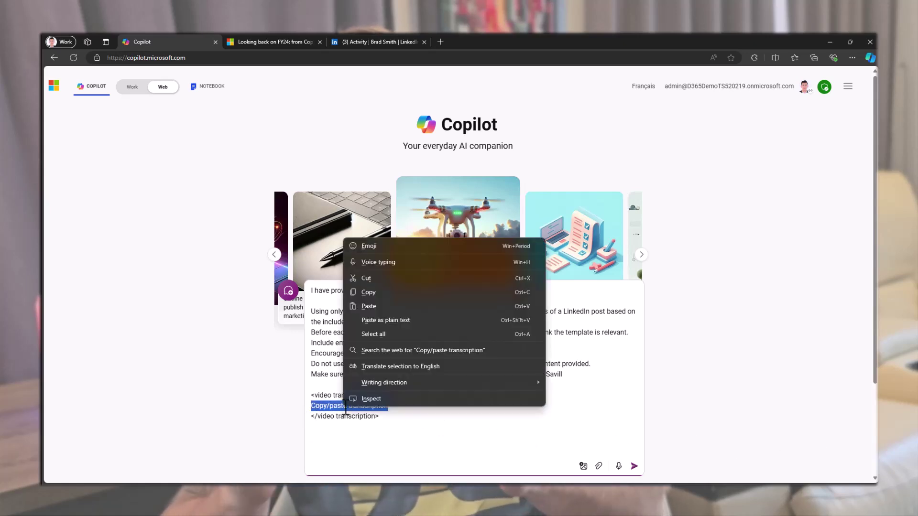
pyautogui.click(394, 320)
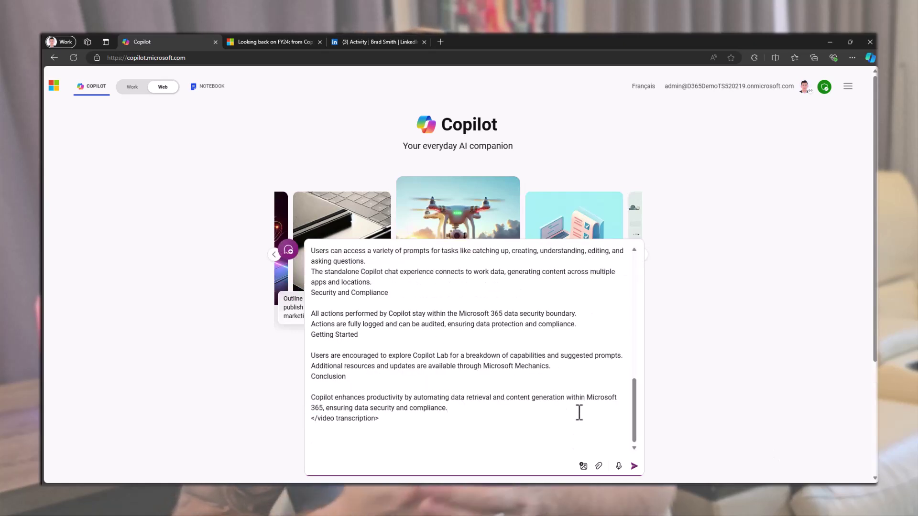
# Attach LinkedInPostTemplate.docx and submit the three-post LinkedIn request
pyautogui.click(599, 467)
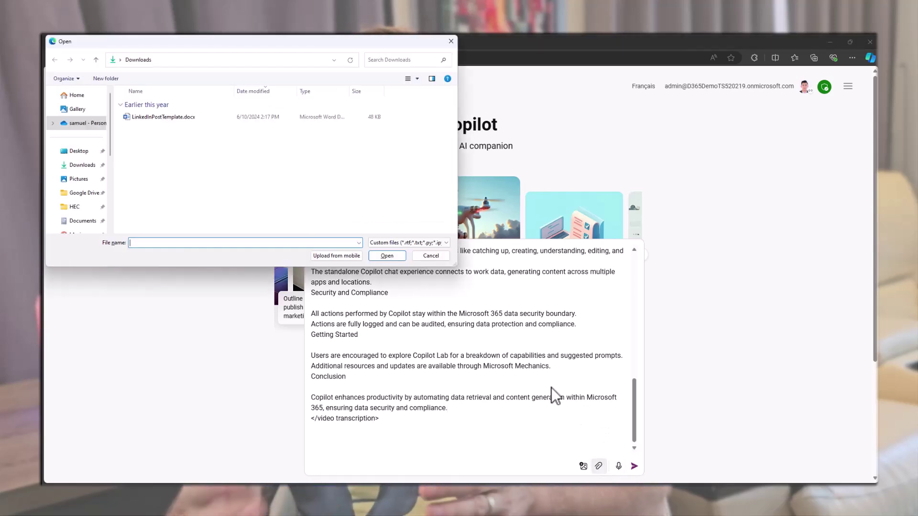
pyautogui.click(349, 119)
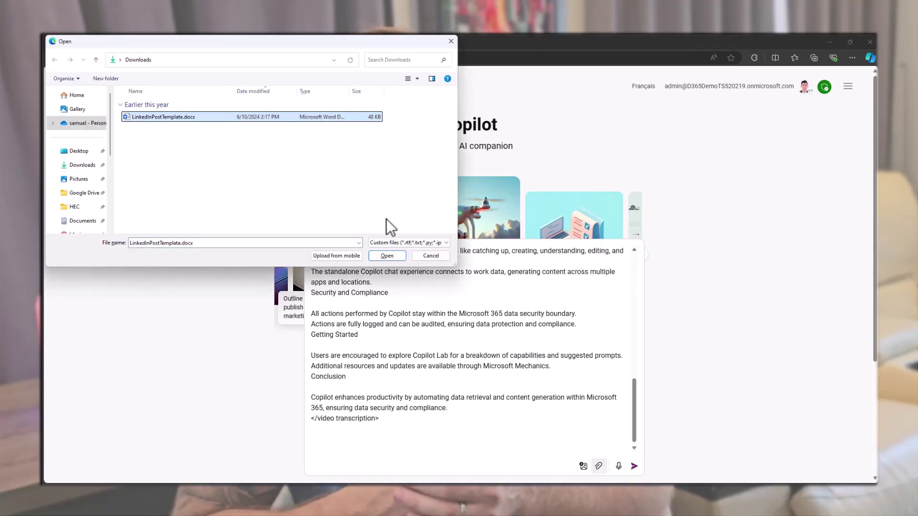
pyautogui.click(387, 256)
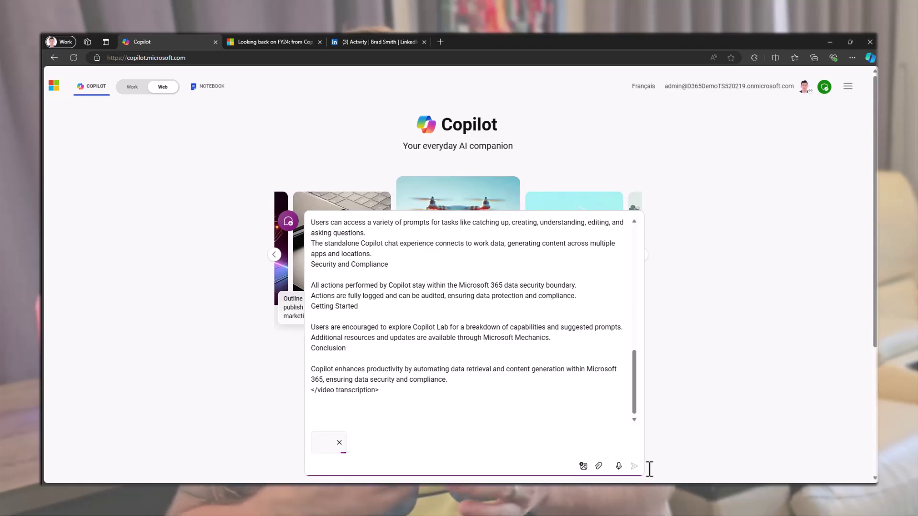
pyautogui.click(635, 466)
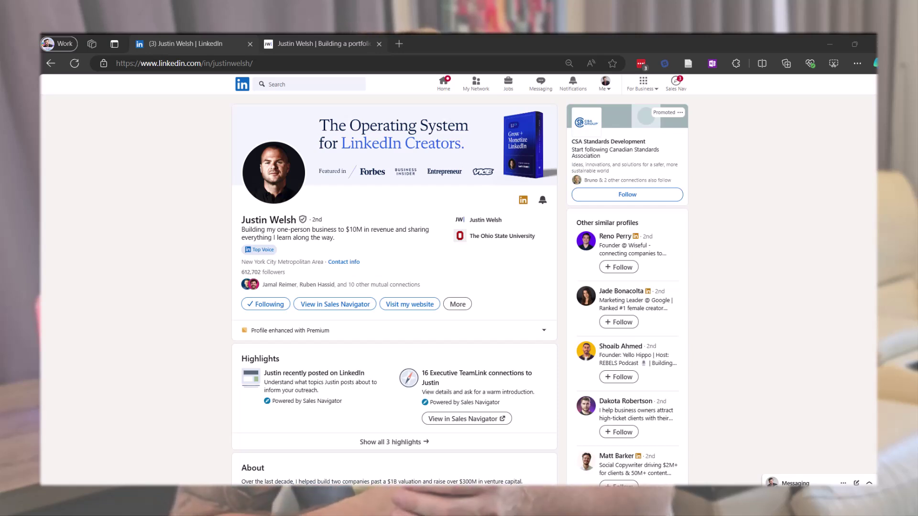
# Browse the Articles and Newsletter pages of the creator's personal website
pyautogui.hotkey('ctrl', 'Tab')
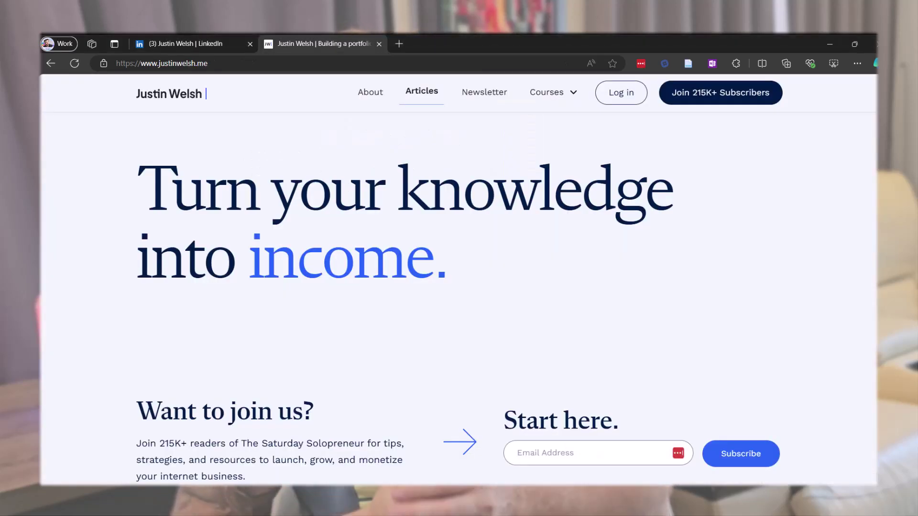
pyautogui.click(422, 91)
pyautogui.scroll(-3, 459, 287)
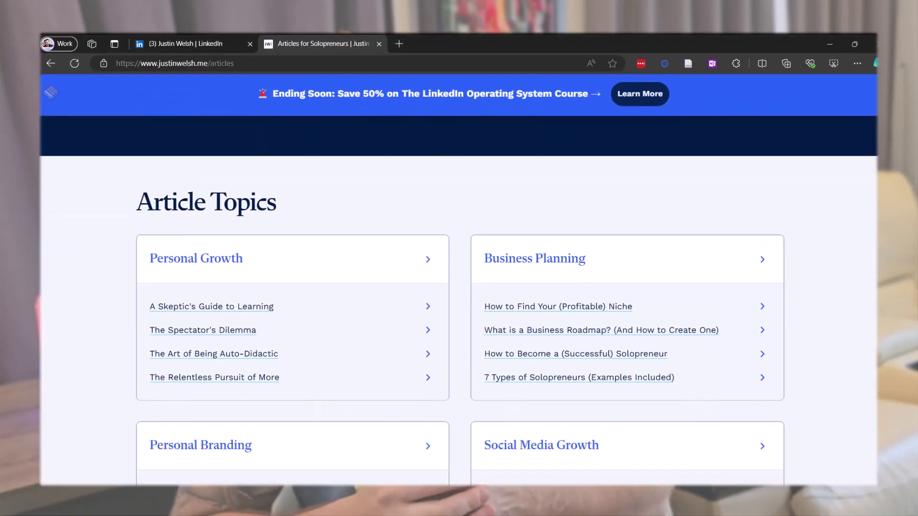
pyautogui.scroll(-2, 621, 244)
pyautogui.scroll(5, 459, 287)
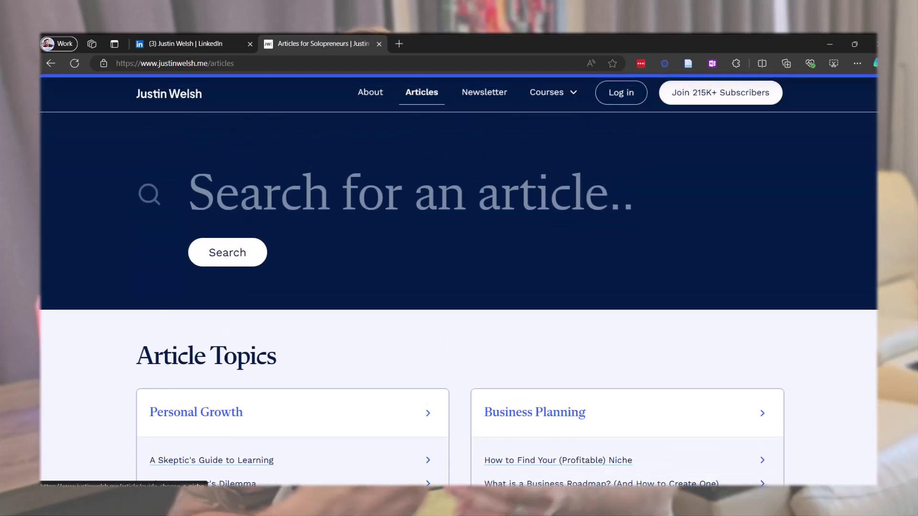
pyautogui.click(484, 90)
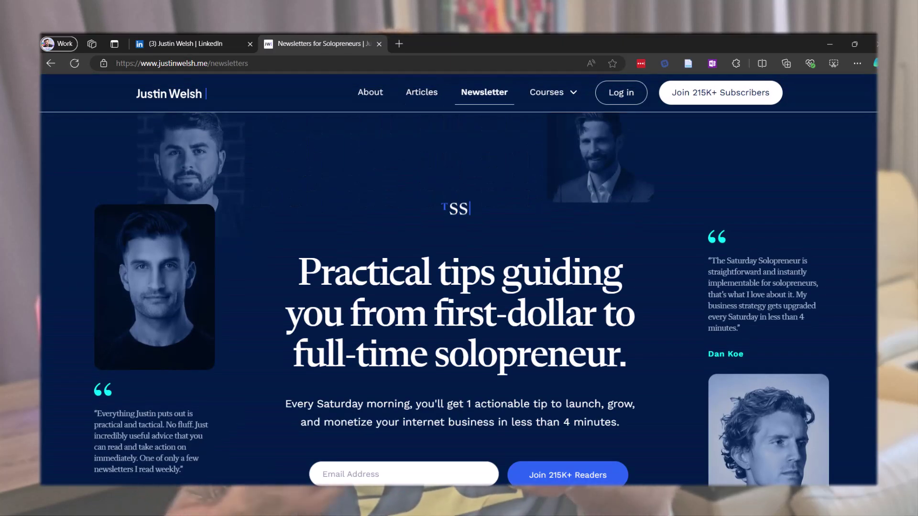
pyautogui.scroll(-6, 459, 287)
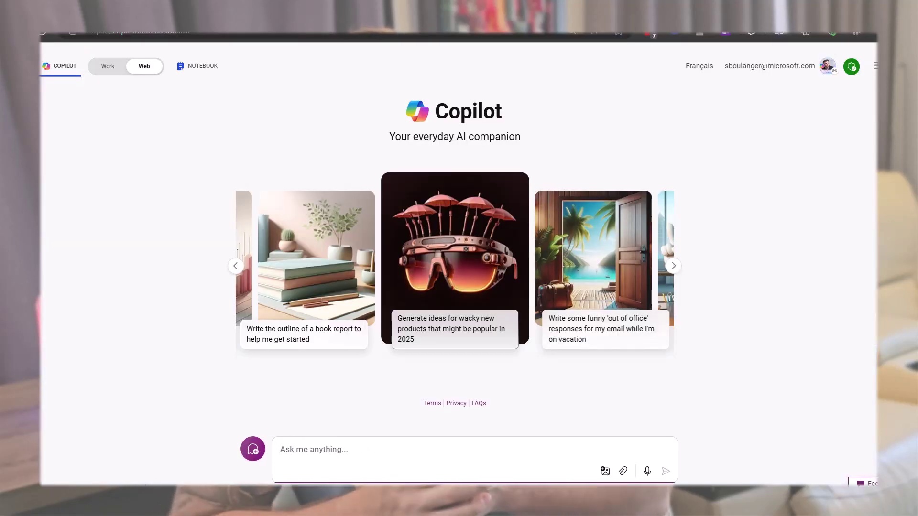
# Ask Copilot for a LinkedIn posting calendar on AI for productivity: topics, frequency, engagement strategies
pyautogui.write('I want to significantly grow my Linke')
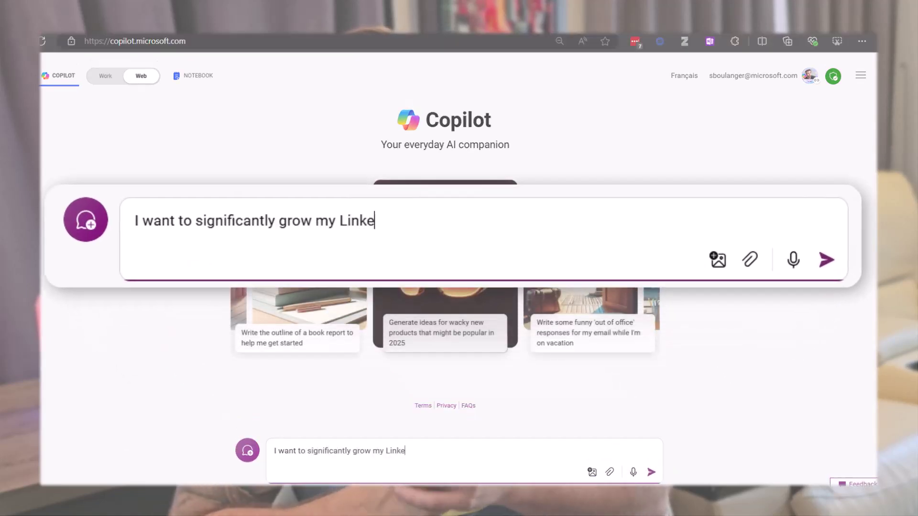
pyautogui.write('dIn audience by focusing on AI f')
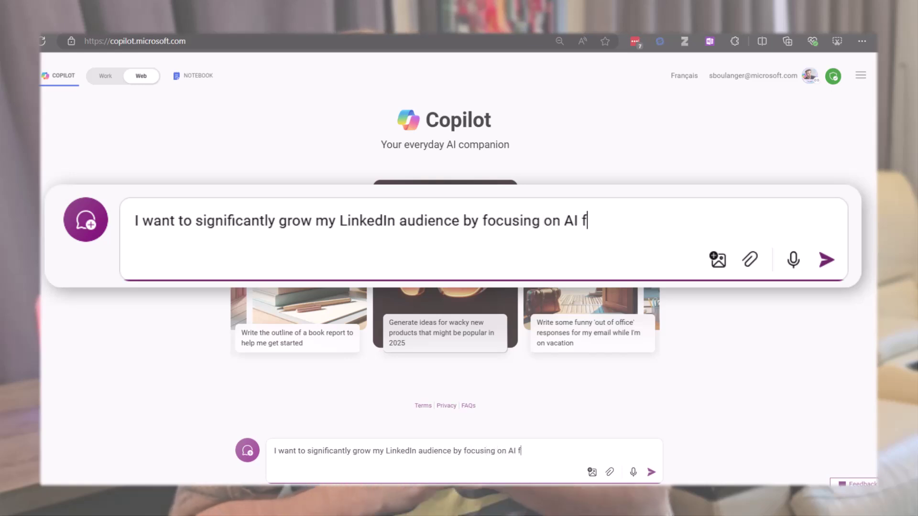
pyautogui.write('or productivity. Using Justin We')
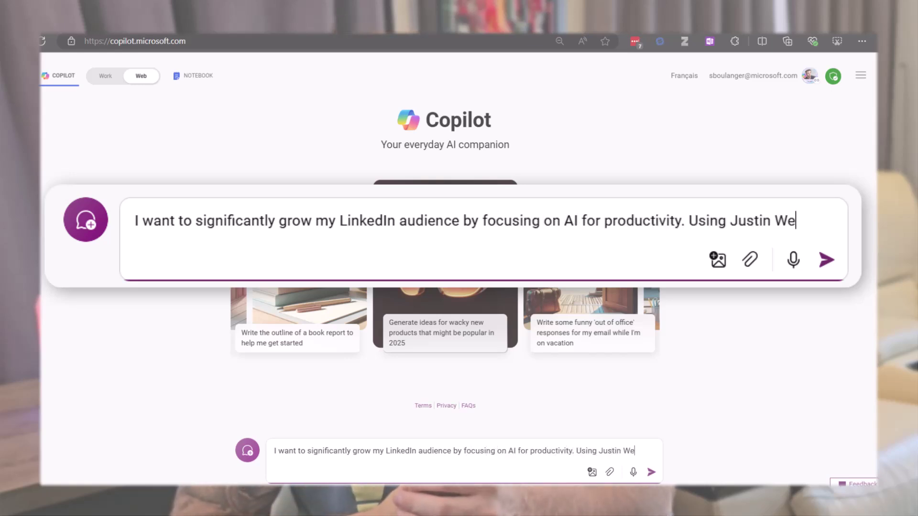
pyautogui.write("lsh's proven framework, please create a comprehensive posting calendar that includes specific")
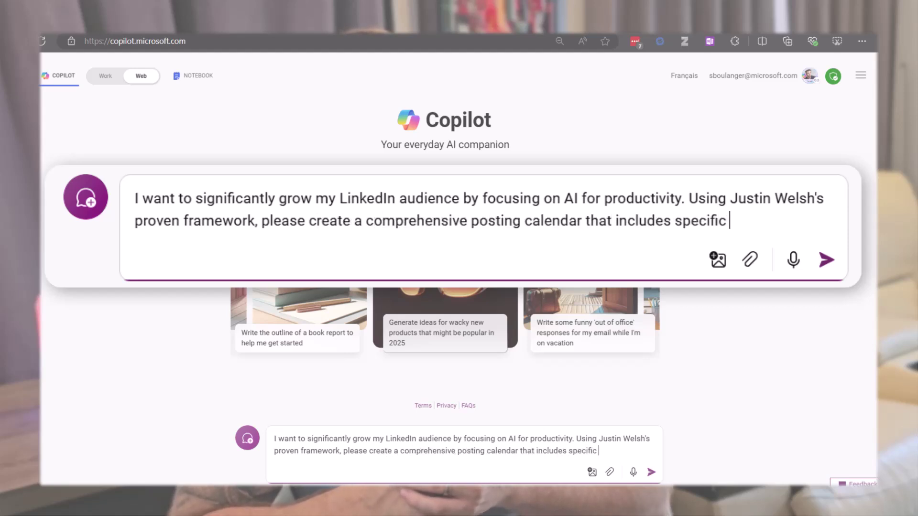
pyautogui.write('topics, posting frequency, and')
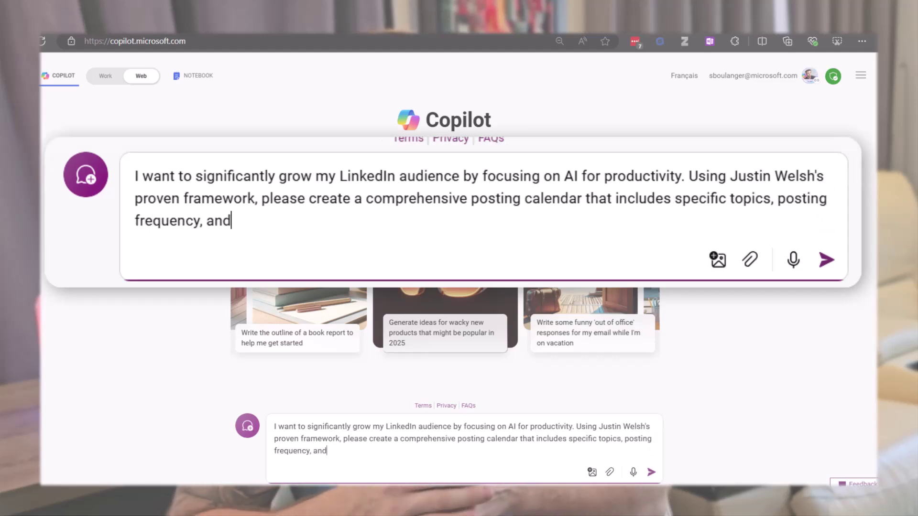
pyautogui.write(' engagement strategies tailored')
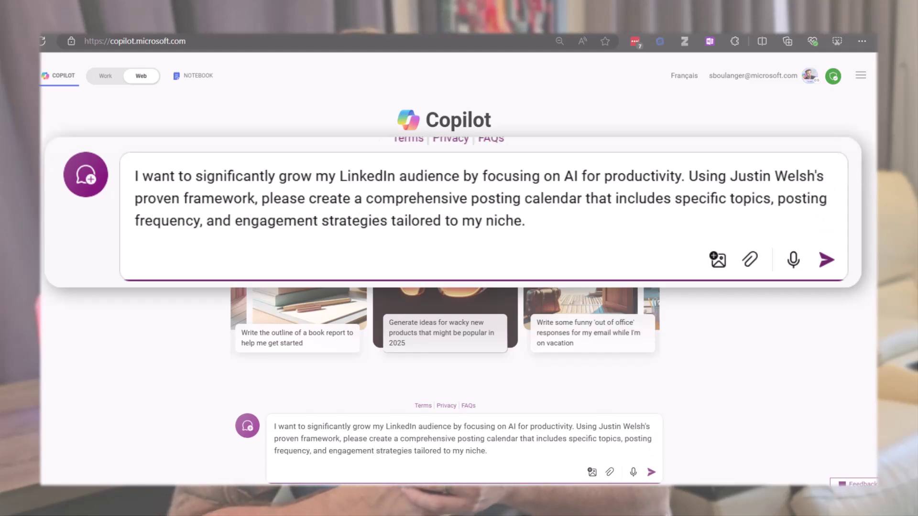
pyautogui.write(' to my niche.')
pyautogui.press('Return')
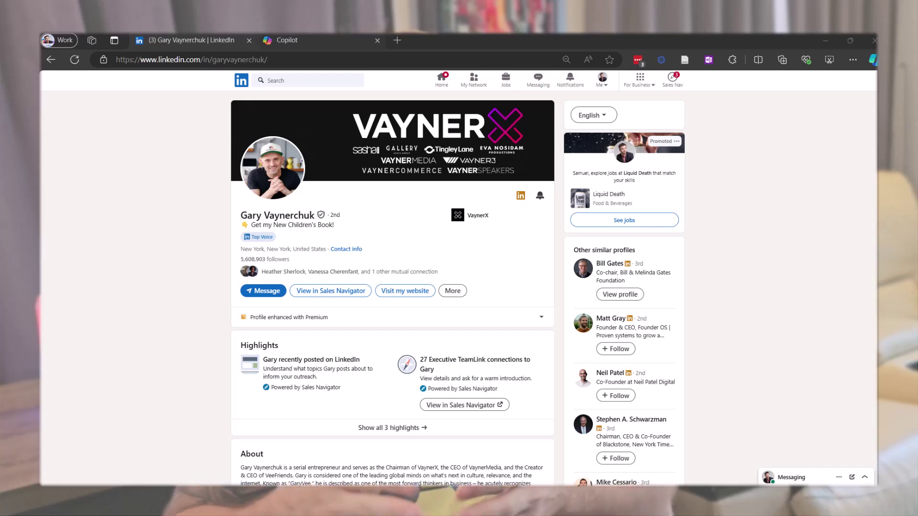
# Ask Copilot for influencer-style advice to boost engagement of the pasted AI Transformation post
pyautogui.hotkey('ctrl', 'Tab')
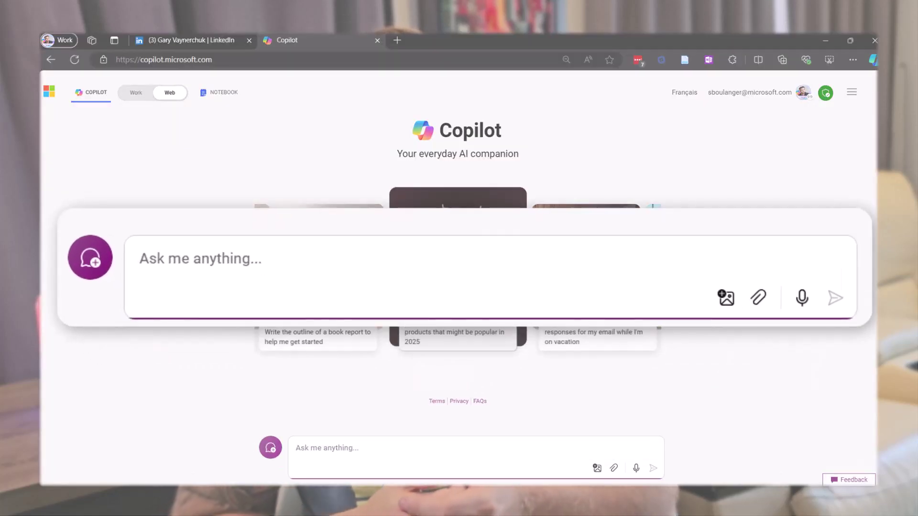
pyautogui.write("Channeling Gary Vaynerchuk's style and insights, provide actiona")
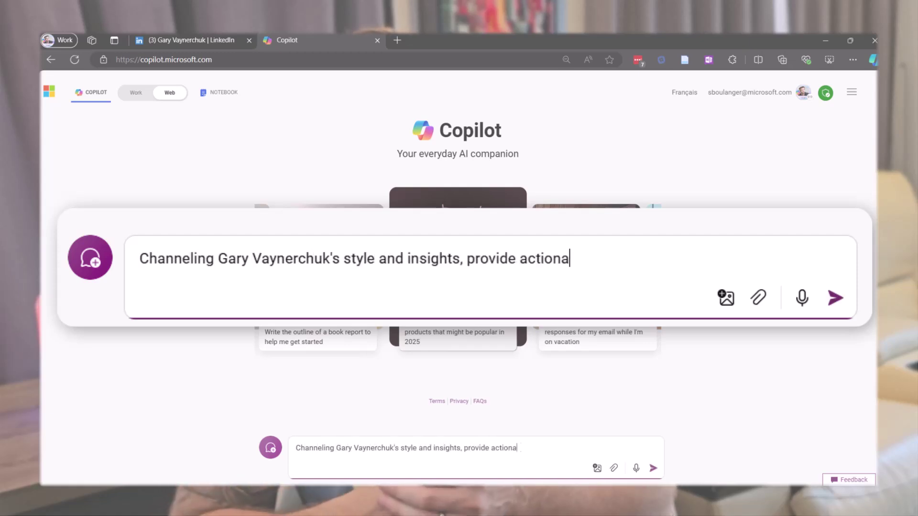
pyautogui.write('dIn post to increase engagement and reach.')
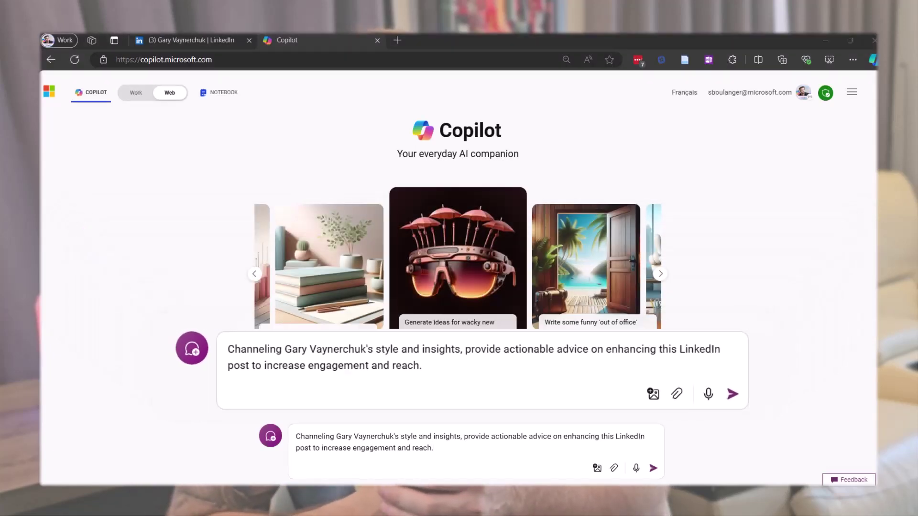
pyautogui.hotkey('shift', 'Return')
pyautogui.hotkey('shift', 'Return')
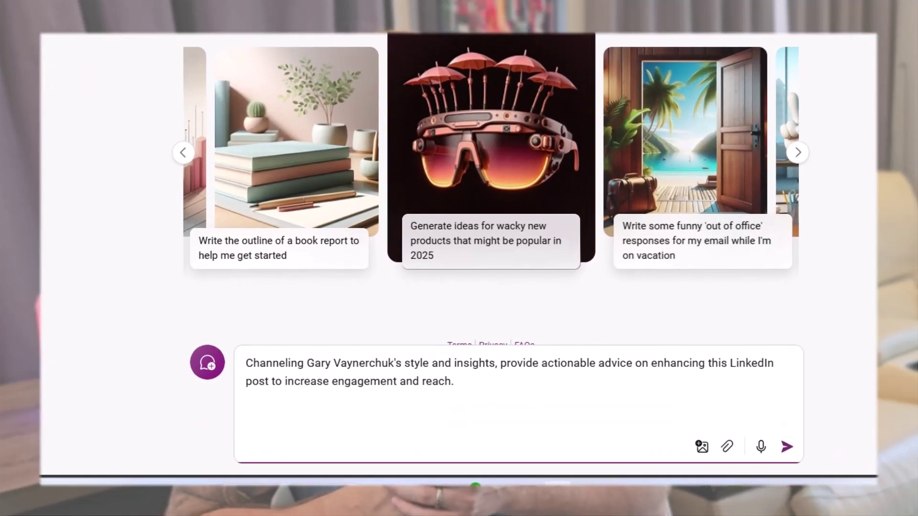
pyautogui.hotkey('ctrl', 'v')
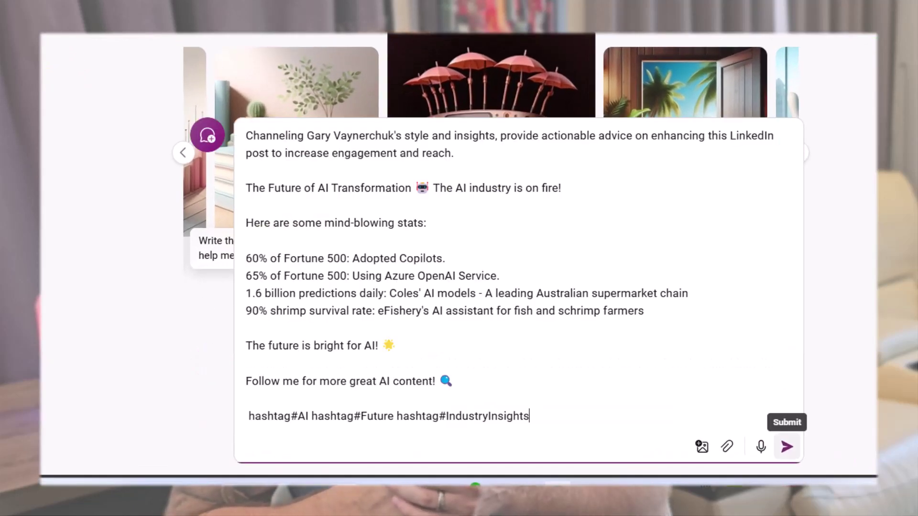
pyautogui.click(786, 447)
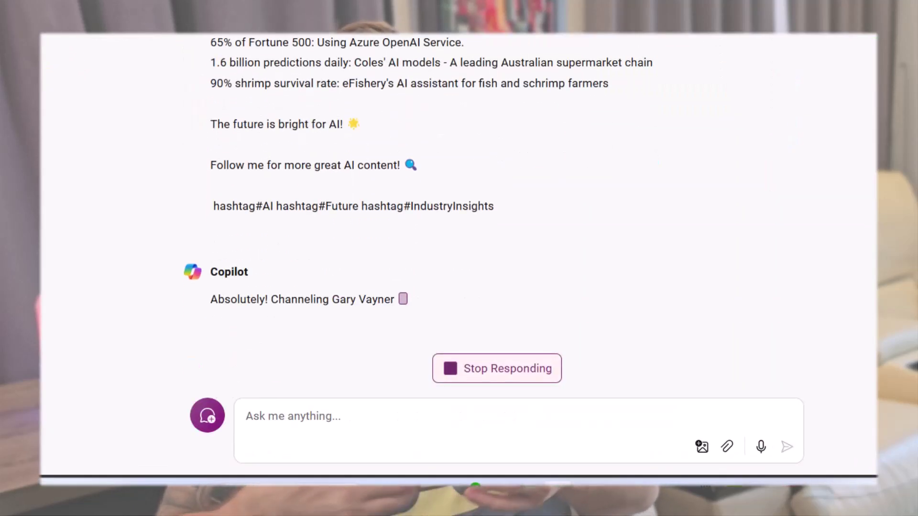